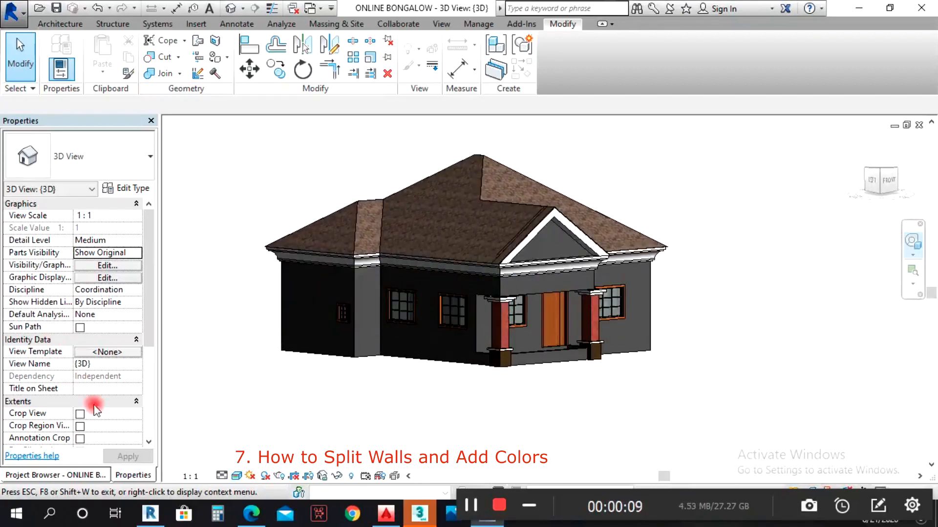
Examine the bungalow's exterior walls from several angles in the 3D view, highlighting the full extent of the front wall
{"action": "left_click", "coordinate": [86, 476]}
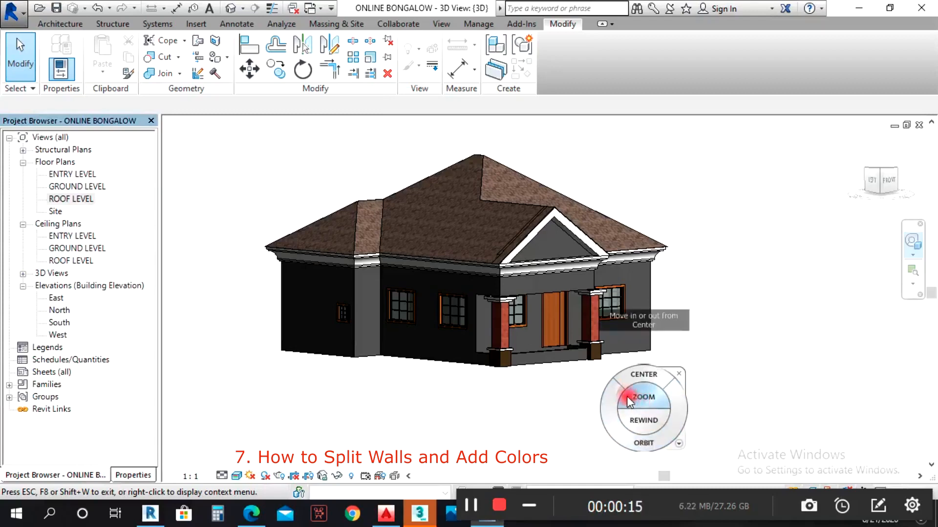
{"action": "left_click_drag", "start_coordinate": [606, 393], "coordinate": [461, 414]}
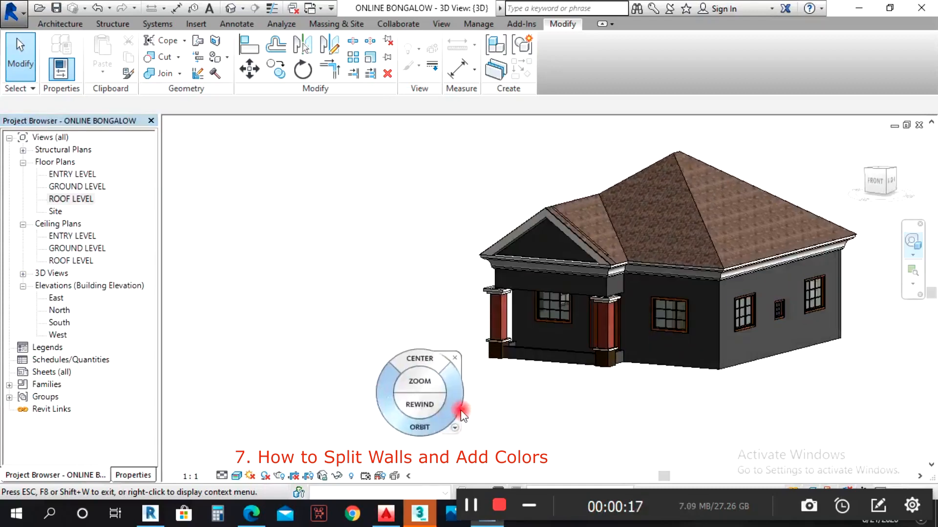
{"action": "left_click_drag", "start_coordinate": [410, 361], "coordinate": [554, 365]}
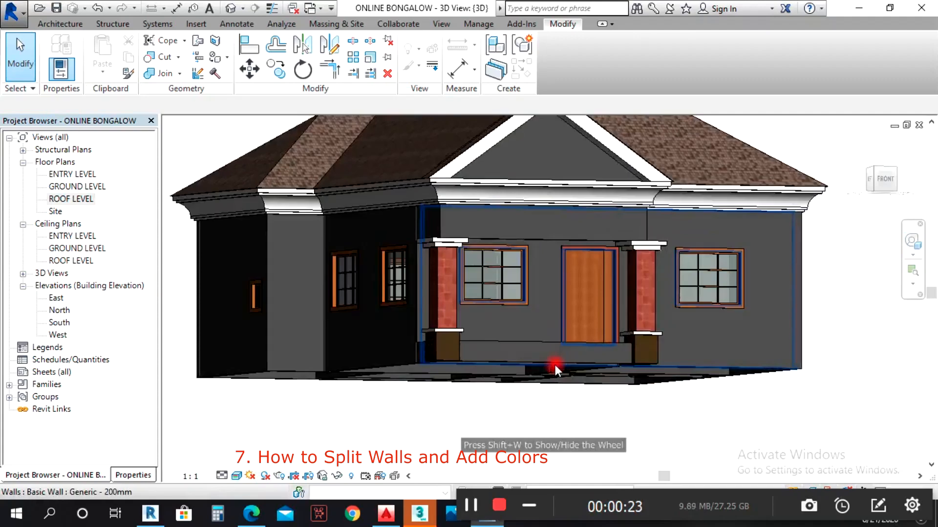
{"action": "left_click", "coordinate": [555, 364]}
{"action": "scroll", "coordinate": [553, 322], "scroll_direction": "down", "scroll_amount": 4}
{"action": "left_click", "coordinate": [911, 242]}
{"action": "left_click_drag", "start_coordinate": [867, 288], "coordinate": [694, 294]}
{"action": "scroll", "coordinate": [696, 295], "scroll_direction": "up", "scroll_amount": 2}
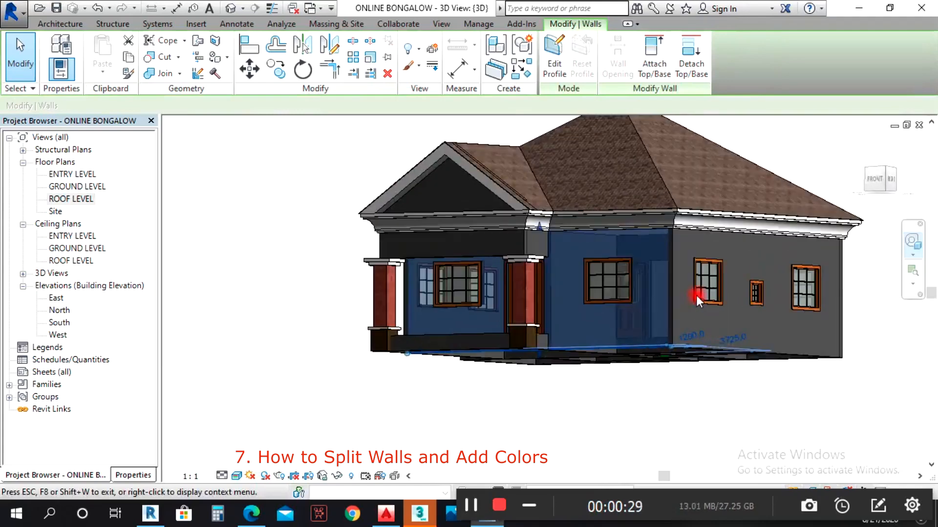
{"action": "scroll", "coordinate": [601, 294], "scroll_direction": "up", "scroll_amount": 1}
{"action": "left_click_drag", "start_coordinate": [600, 294], "coordinate": [680, 304]}
{"action": "left_click_drag", "start_coordinate": [585, 298], "coordinate": [666, 294]}
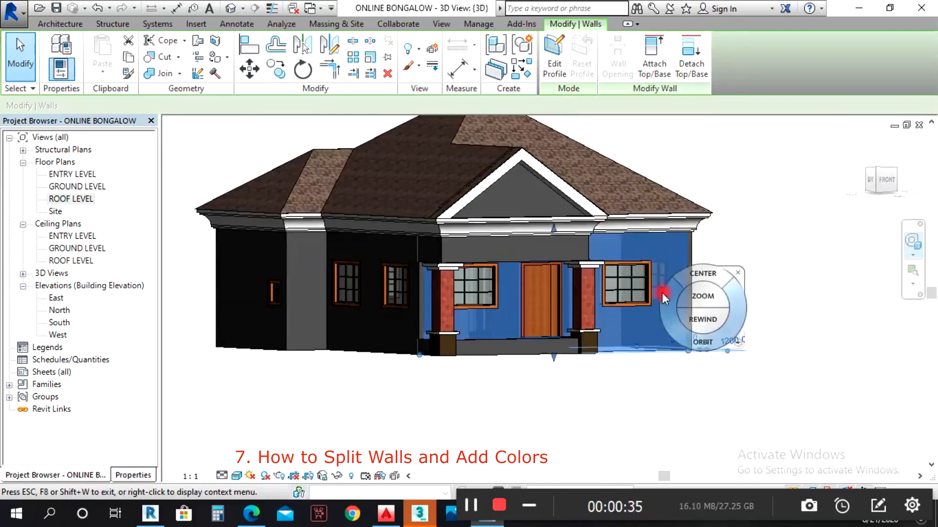
{"action": "left_click_drag", "start_coordinate": [633, 314], "coordinate": [515, 338]}
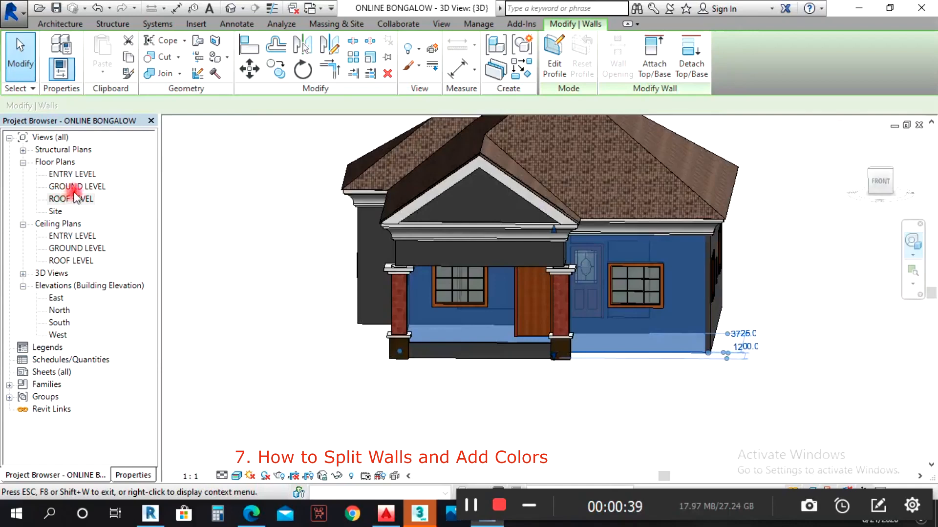
Open the GROUND LEVEL floor plan and select the front wall that holds the entrance door
{"action": "left_click", "coordinate": [62, 174]}
{"action": "double_click", "coordinate": [59, 188]}
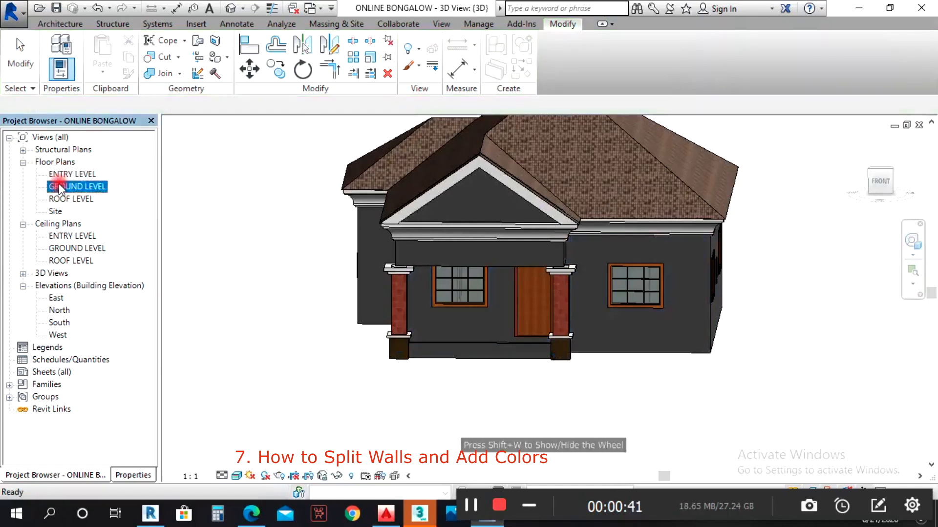
{"action": "scroll", "coordinate": [464, 249], "scroll_direction": "down", "scroll_amount": 3}
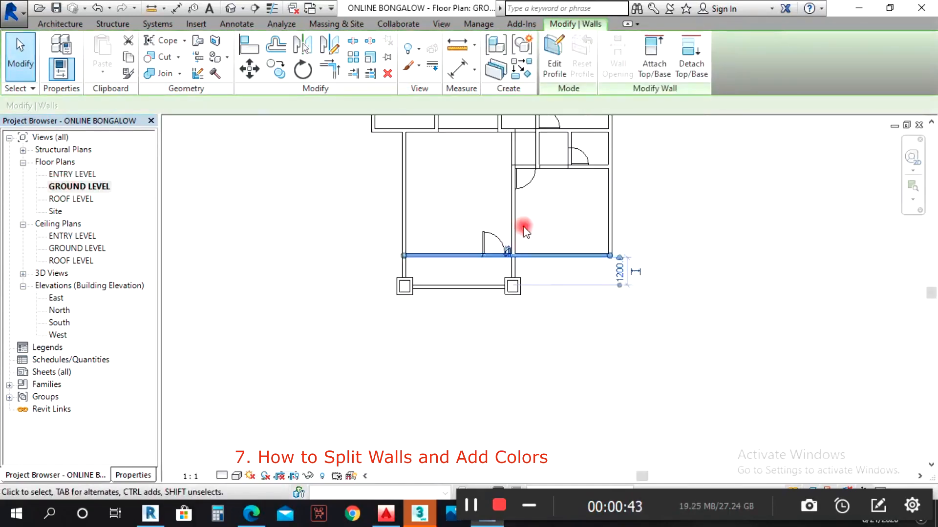
{"action": "left_click", "coordinate": [547, 245]}
{"action": "scroll", "coordinate": [548, 247], "scroll_direction": "up", "scroll_amount": 2}
{"action": "left_click", "coordinate": [448, 260]}
{"action": "key", "text": "Escape"}
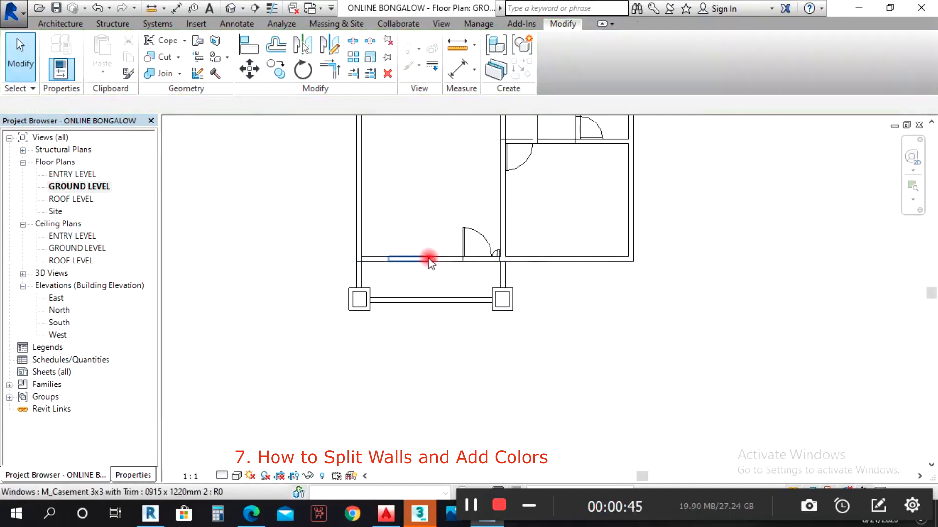
{"action": "left_click", "coordinate": [449, 259]}
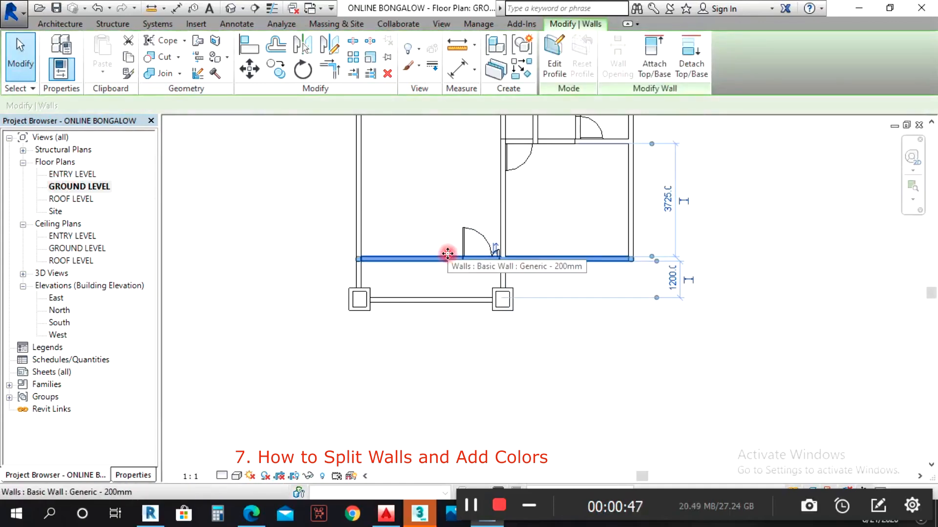
{"action": "scroll", "coordinate": [447, 253], "scroll_direction": "up", "scroll_amount": 1}
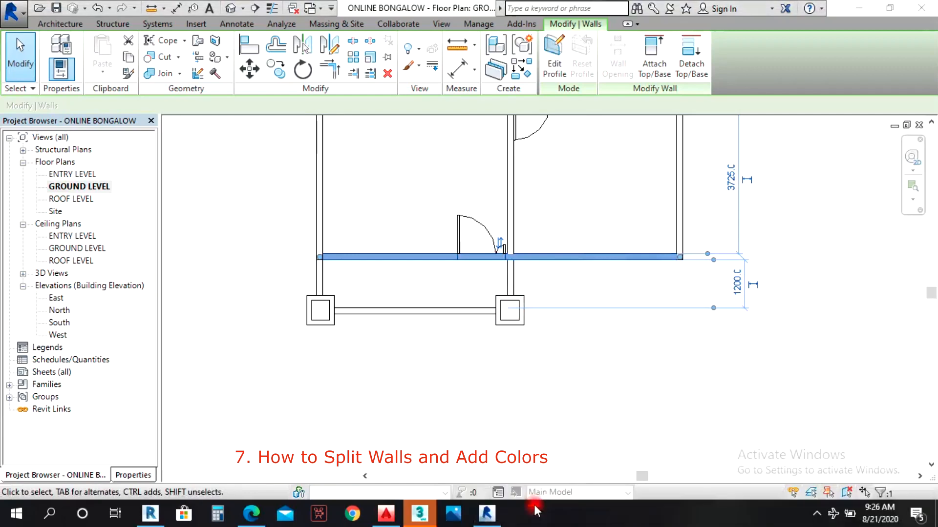
Split the front wall just beside the entrance door, where it meets the perpendicular interior wall
{"action": "left_click", "coordinate": [354, 45]}
{"action": "scroll", "coordinate": [513, 273], "scroll_direction": "up", "scroll_amount": 5}
{"action": "scroll", "coordinate": [493, 240], "scroll_direction": "up", "scroll_amount": 5}
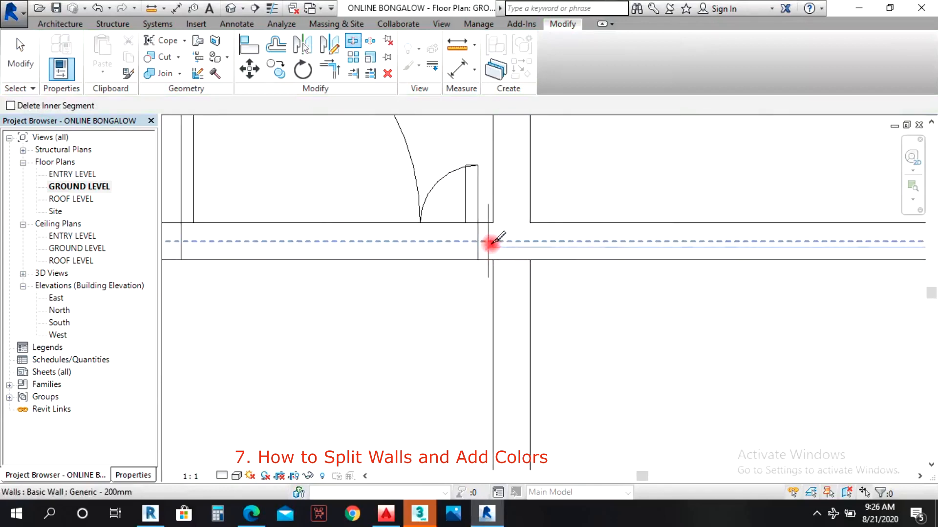
{"action": "left_click", "coordinate": [493, 240]}
{"action": "scroll", "coordinate": [513, 272], "scroll_direction": "down", "scroll_amount": 3}
{"action": "key", "text": "Escape"}
Check the split front wall by selecting its segments in the floor plan and in the 3D view
{"action": "left_click", "coordinate": [429, 242]}
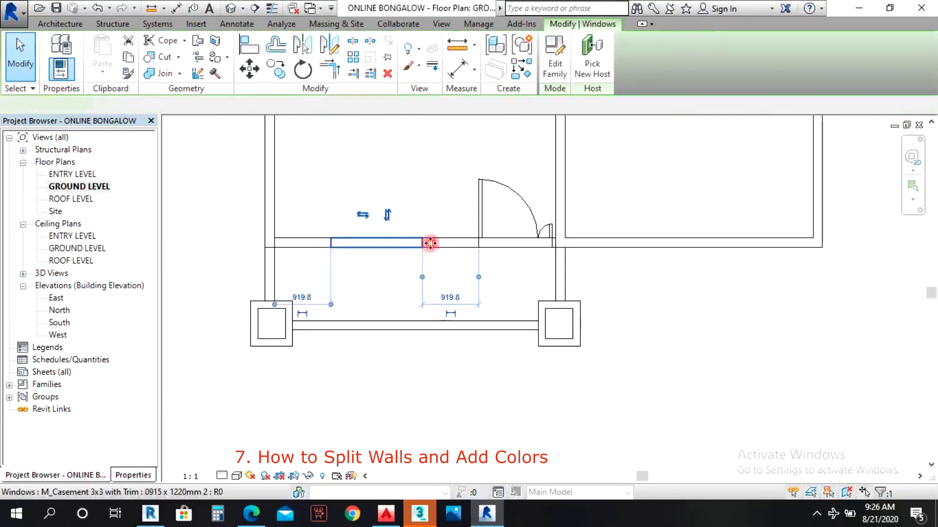
{"action": "scroll", "coordinate": [442, 244], "scroll_direction": "down", "scroll_amount": 2}
{"action": "scroll", "coordinate": [545, 239], "scroll_direction": "up", "scroll_amount": 3}
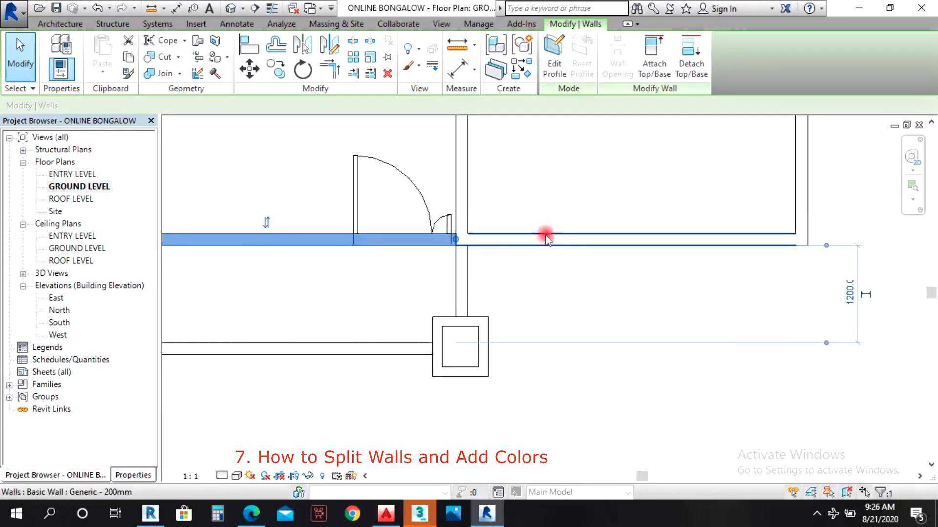
{"action": "left_click", "coordinate": [230, 8]}
{"action": "scroll", "coordinate": [394, 247], "scroll_direction": "down", "scroll_amount": 1}
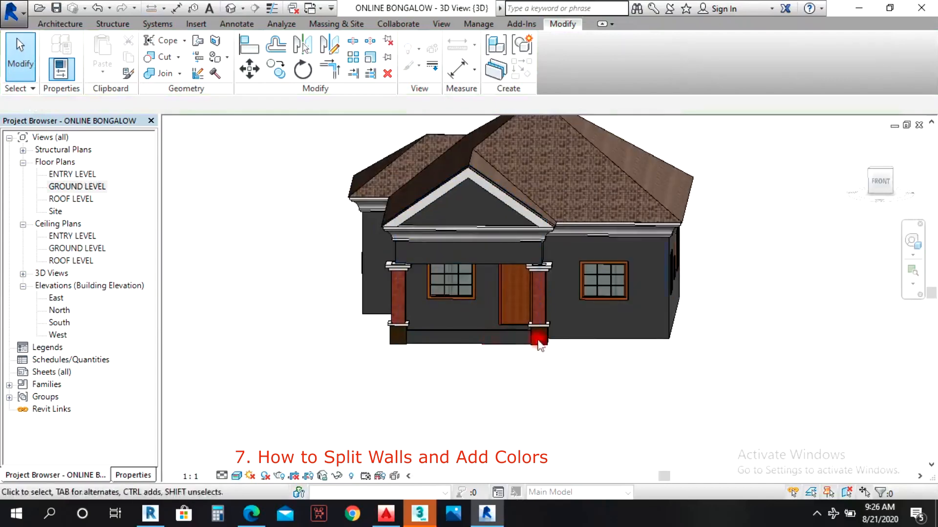
{"action": "left_click", "coordinate": [625, 342]}
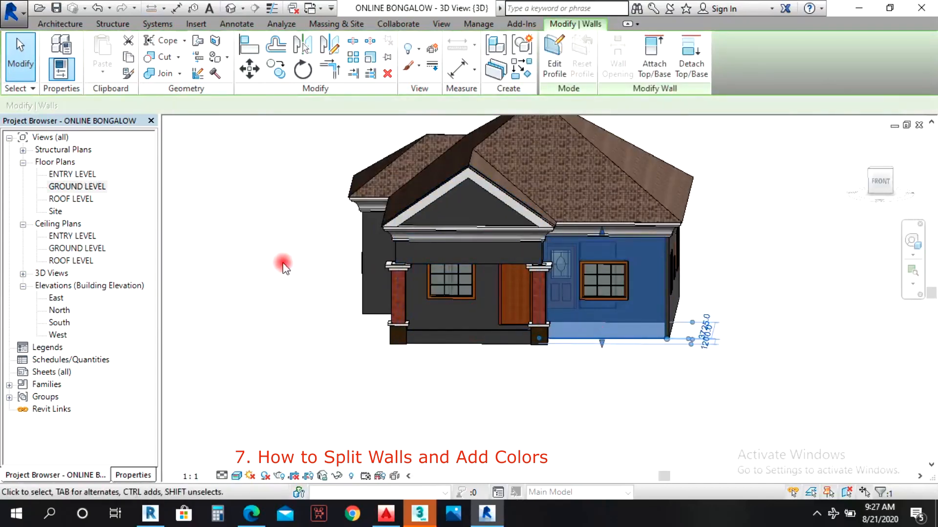
Return to the GROUND LEVEL floor plan and select the front wall segment behind the porch
{"action": "double_click", "coordinate": [76, 187]}
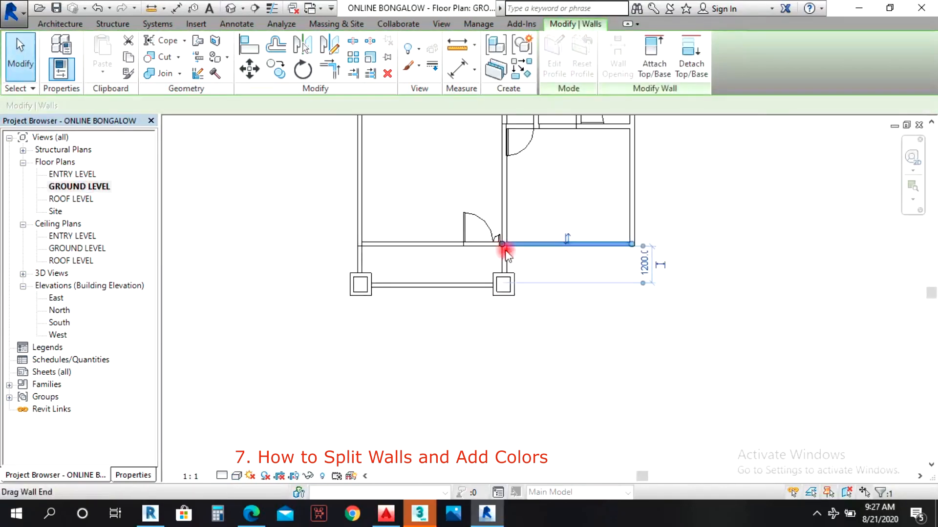
{"action": "scroll", "coordinate": [503, 247], "scroll_direction": "up", "scroll_amount": 1}
{"action": "left_click", "coordinate": [436, 243]}
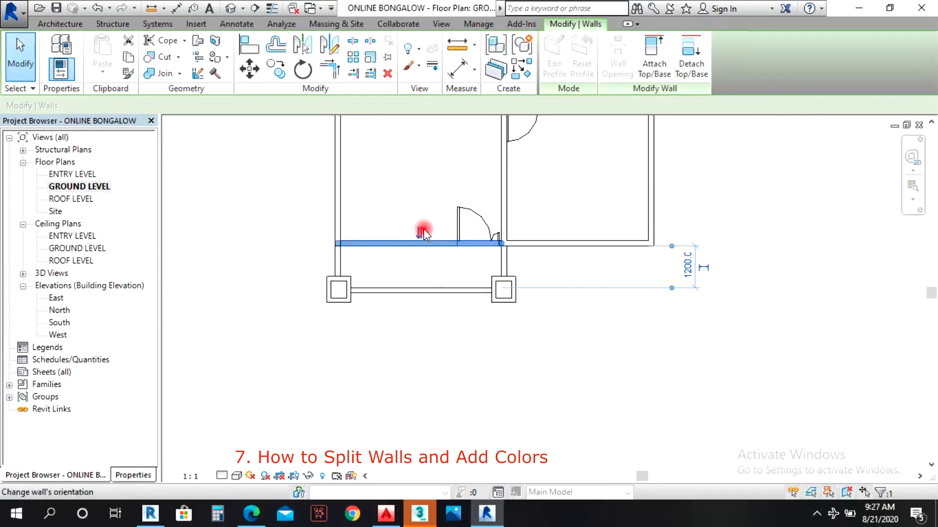
{"action": "scroll", "coordinate": [413, 270], "scroll_direction": "down", "scroll_amount": 4}
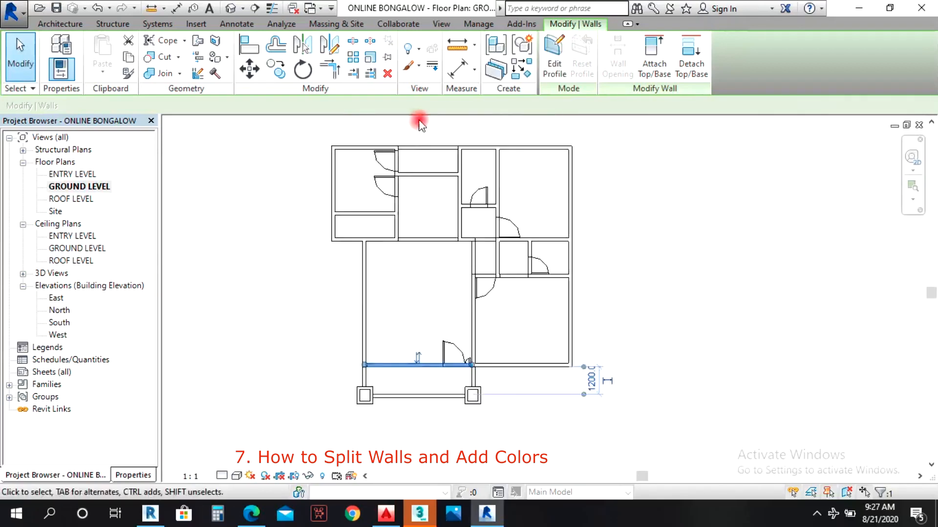
{"action": "scroll", "coordinate": [418, 133], "scroll_direction": "up", "scroll_amount": 3}
{"action": "scroll", "coordinate": [379, 182], "scroll_direction": "up", "scroll_amount": 2}
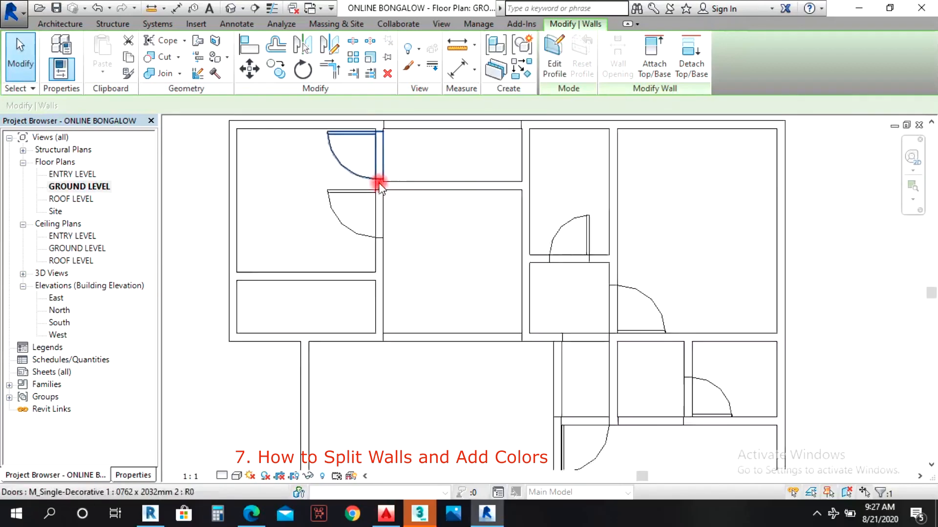
Add the short horizontal wall at the rear middle room and the two vertical walls flanking it to the selection
{"action": "left_click", "coordinate": [390, 186], "text": "ctrl"}
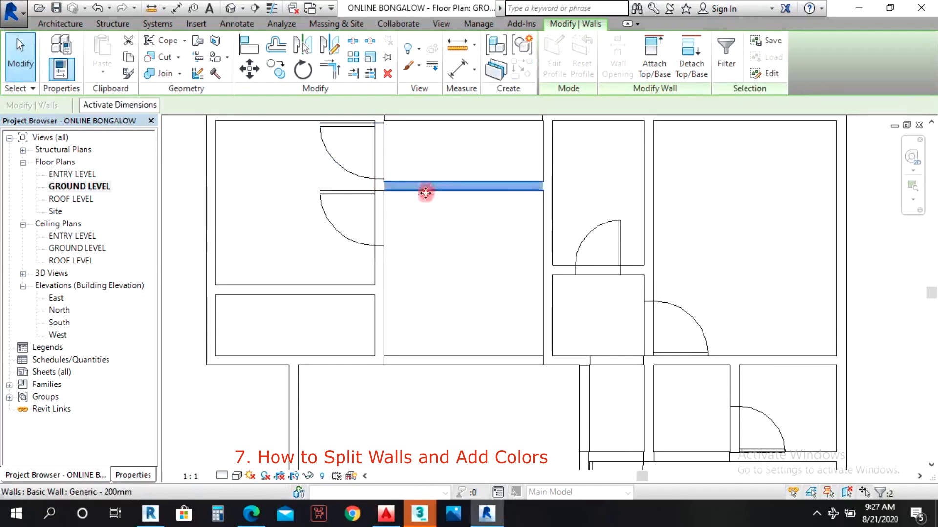
{"action": "scroll", "coordinate": [427, 192], "scroll_direction": "down", "scroll_amount": 2}
{"action": "left_click", "coordinate": [509, 176], "text": "ctrl"}
{"action": "scroll", "coordinate": [370, 202], "scroll_direction": "up", "scroll_amount": 2}
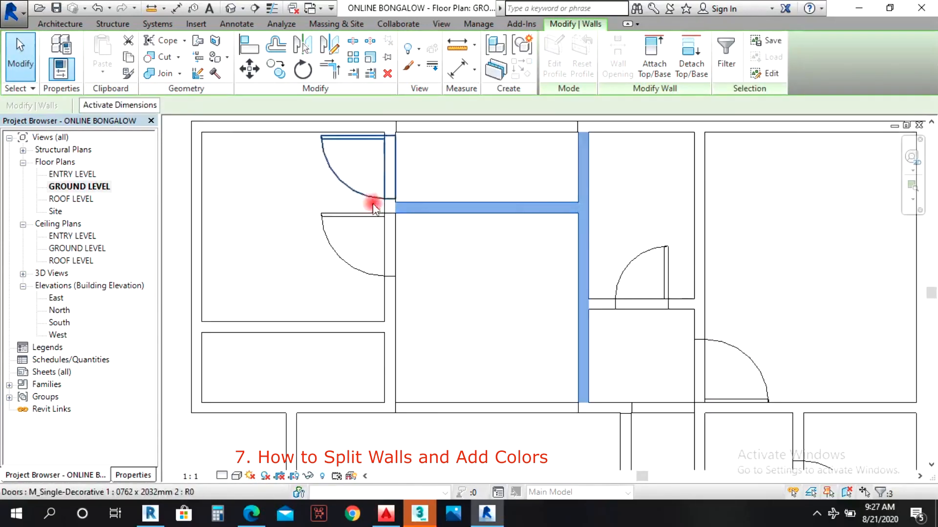
{"action": "scroll", "coordinate": [384, 207], "scroll_direction": "up", "scroll_amount": 2}
{"action": "left_click", "coordinate": [389, 201], "text": "ctrl"}
{"action": "scroll", "coordinate": [473, 226], "scroll_direction": "down", "scroll_amount": 4}
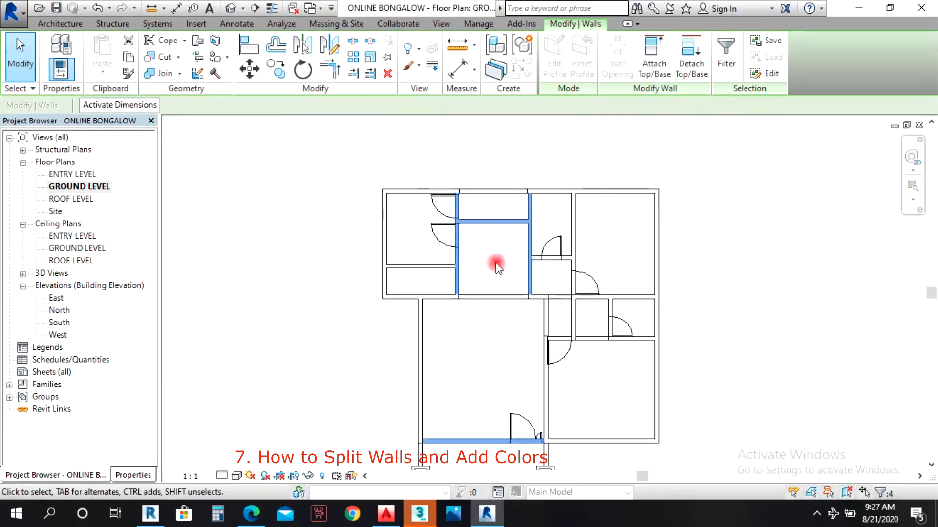
{"action": "scroll", "coordinate": [497, 266], "scroll_direction": "up", "scroll_amount": 1}
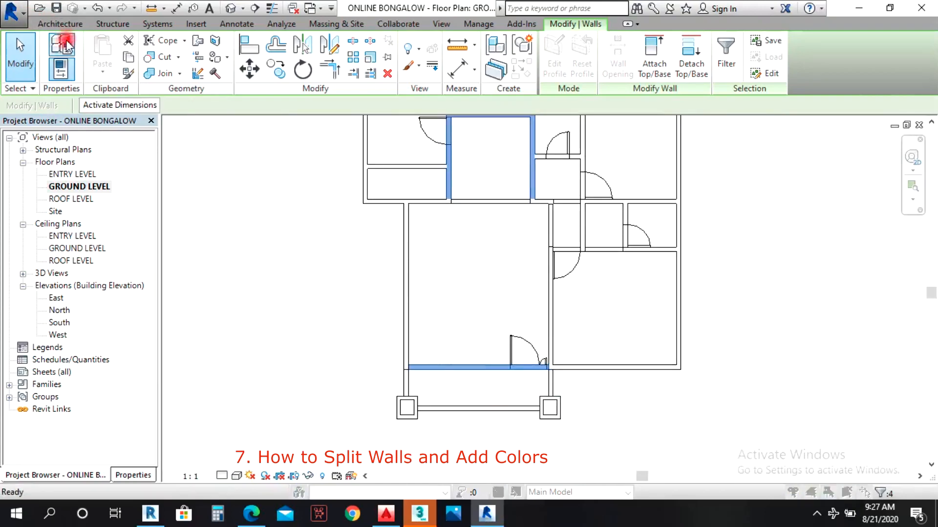
{"action": "left_click", "coordinate": [67, 45]}
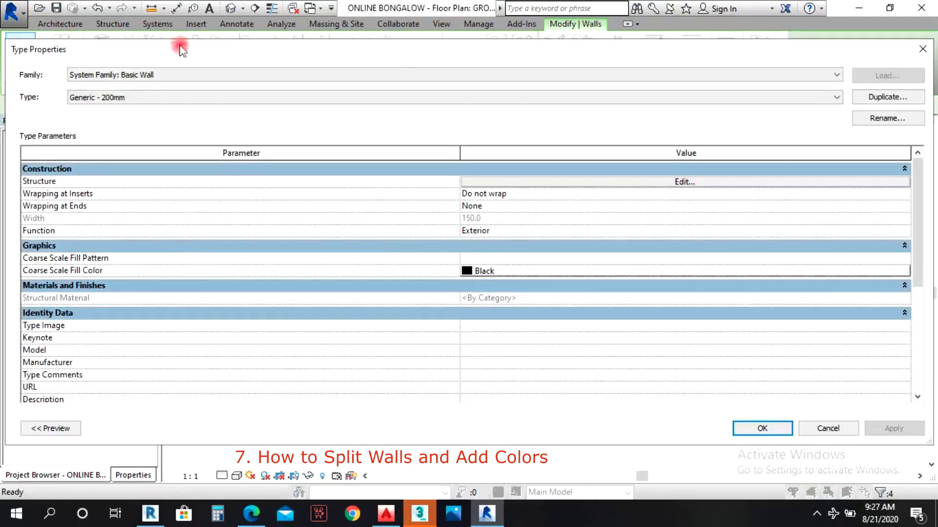
{"action": "left_click", "coordinate": [870, 97]}
{"action": "left_click", "coordinate": [445, 274]}
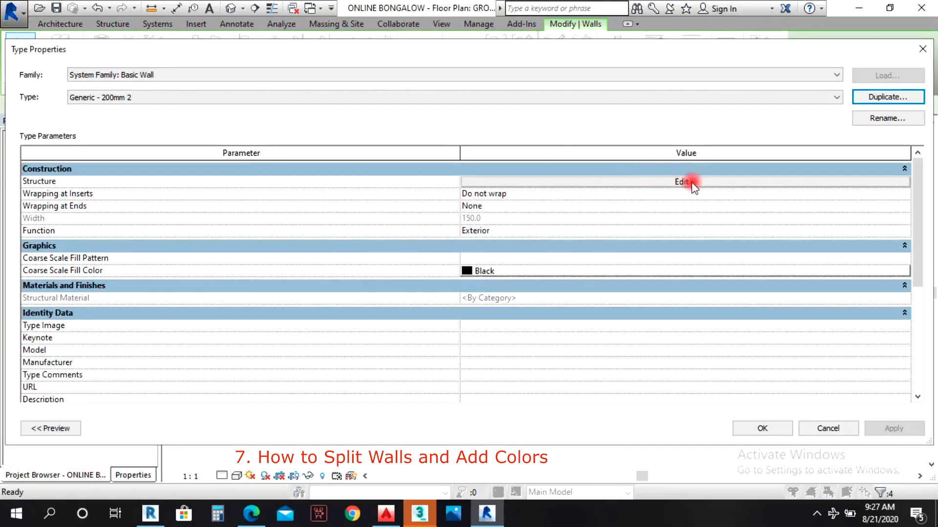
{"action": "left_click", "coordinate": [693, 184]}
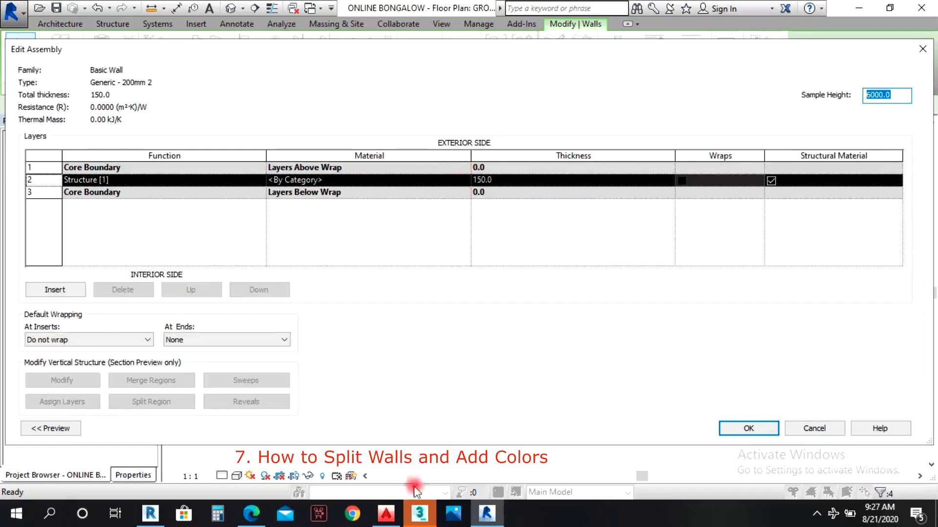
{"action": "left_click", "coordinate": [816, 513]}
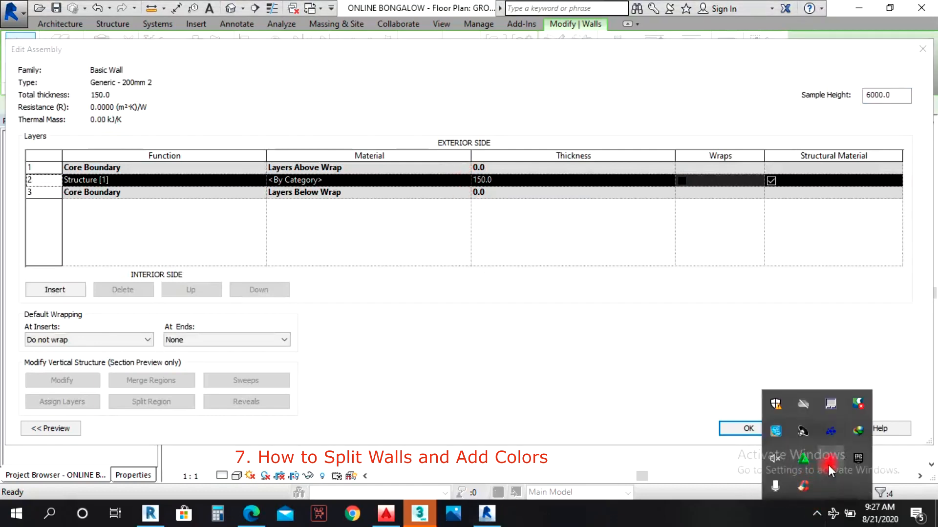
{"action": "left_click", "coordinate": [829, 466]}
{"action": "left_click_drag", "start_coordinate": [473, 500], "coordinate": [473, 433]}
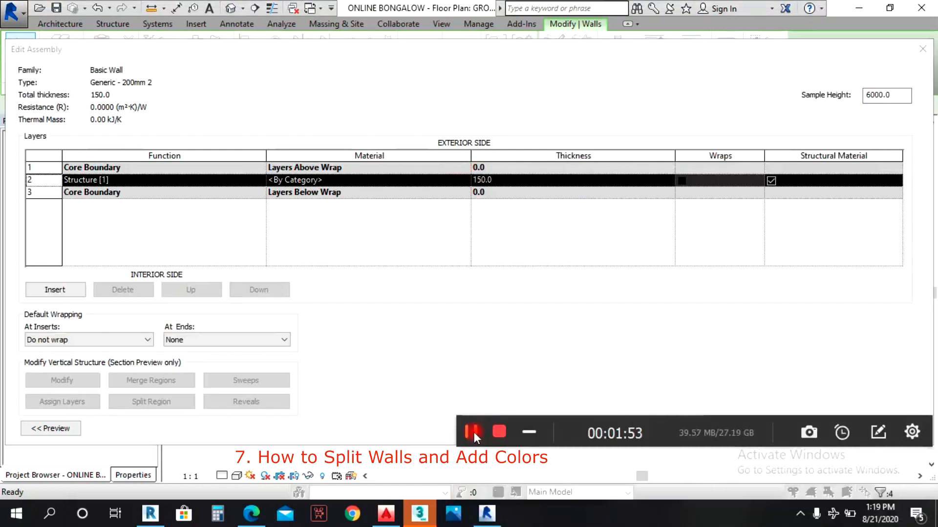
{"action": "left_click", "coordinate": [534, 433]}
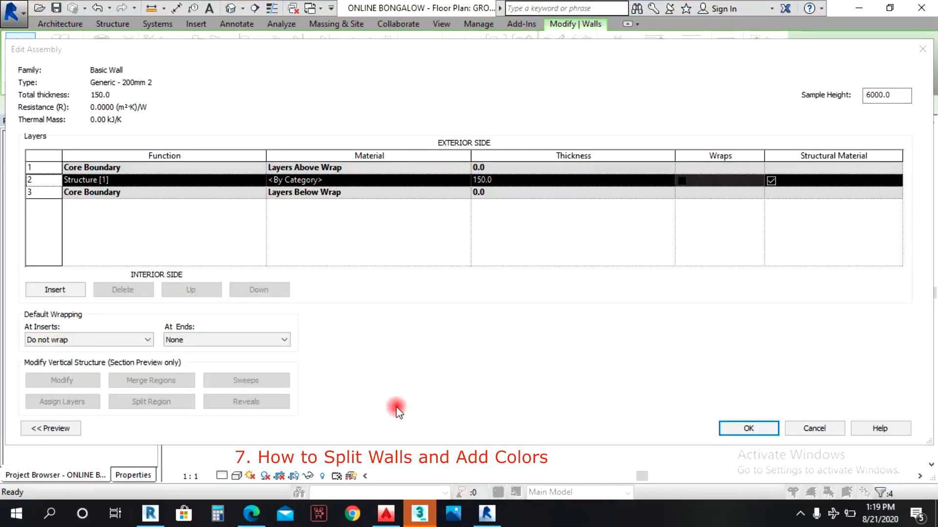
{"action": "left_click", "coordinate": [50, 428]}
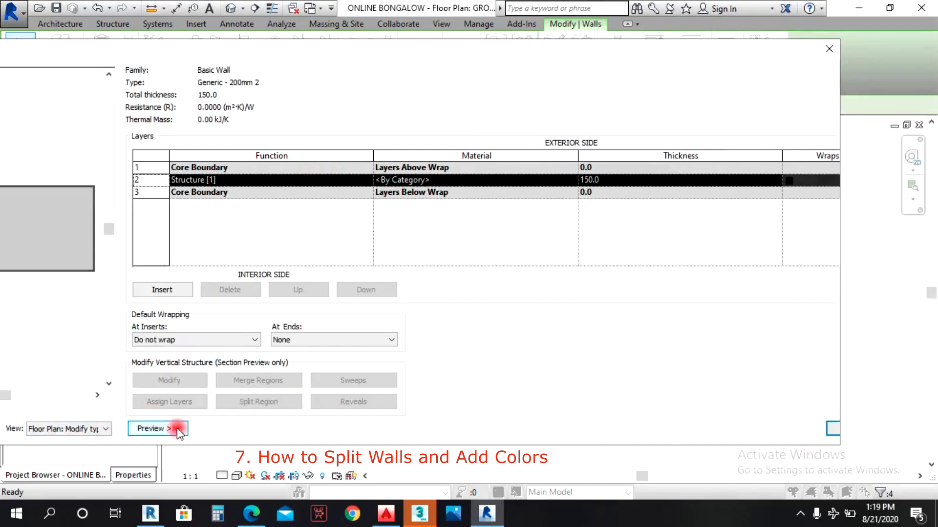
{"action": "left_click", "coordinate": [833, 430]}
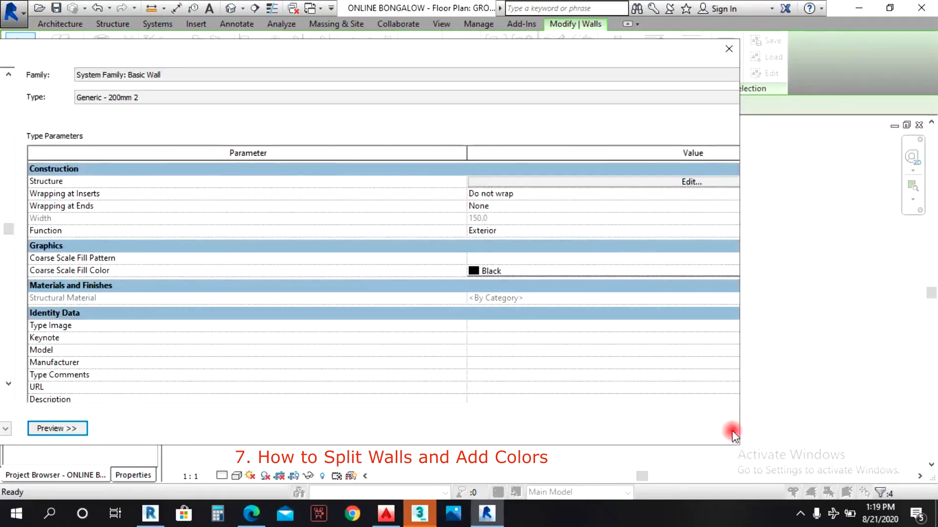
{"action": "left_click", "coordinate": [733, 54]}
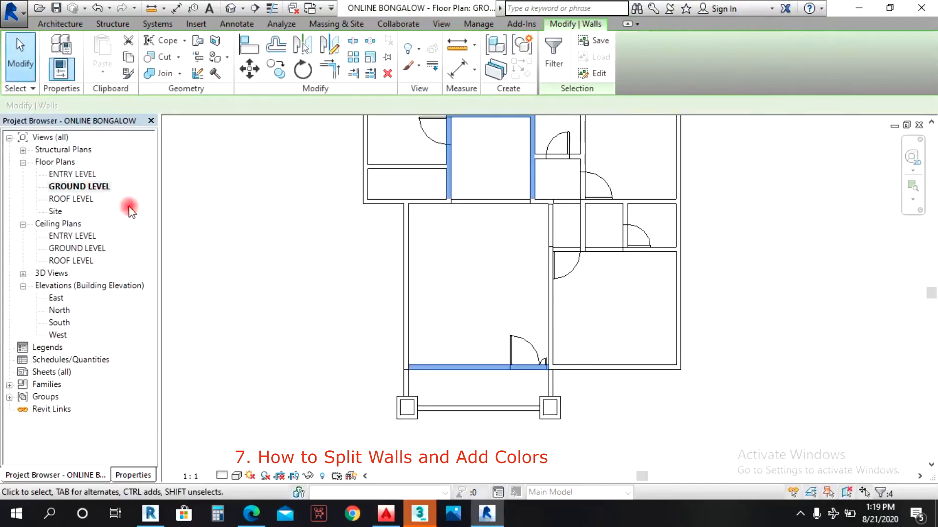
{"action": "left_click", "coordinate": [61, 46]}
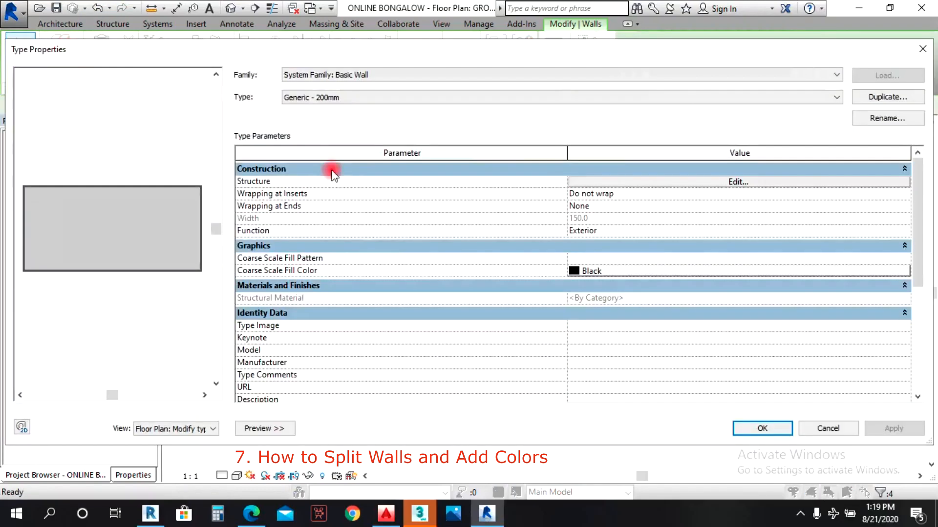
{"action": "left_click", "coordinate": [887, 96]}
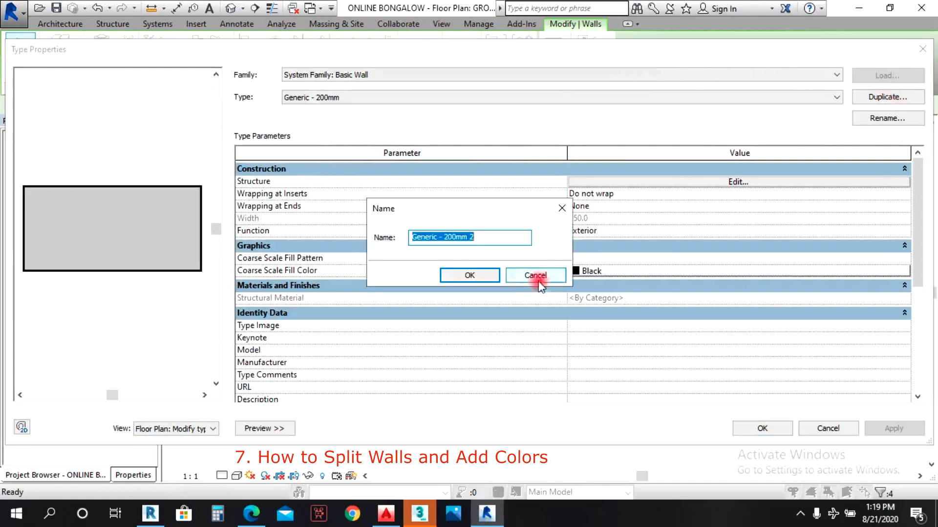
{"action": "left_click", "coordinate": [481, 282]}
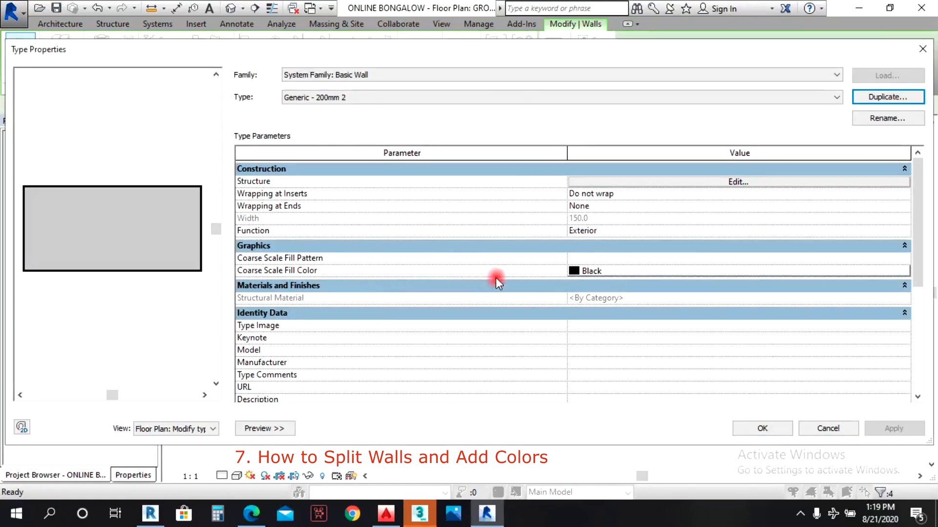
{"action": "left_click", "coordinate": [739, 181]}
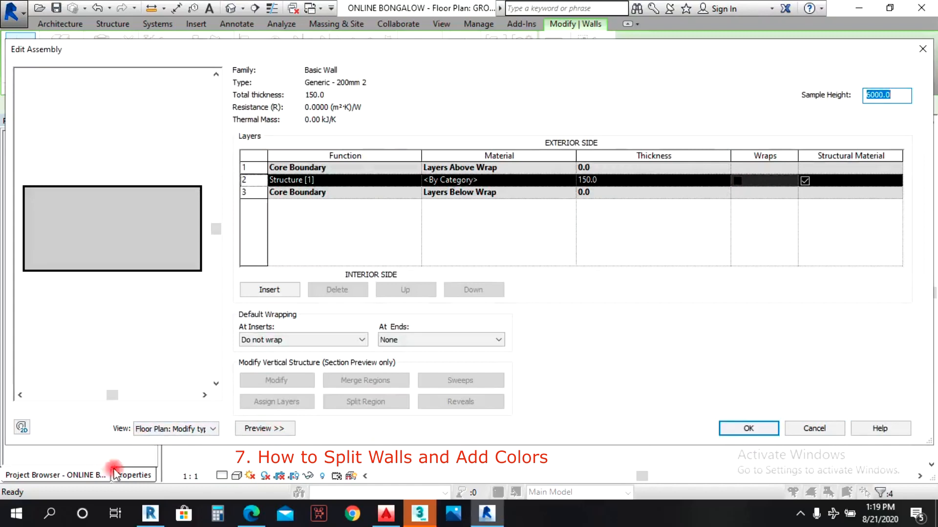
{"action": "left_click", "coordinate": [166, 429]}
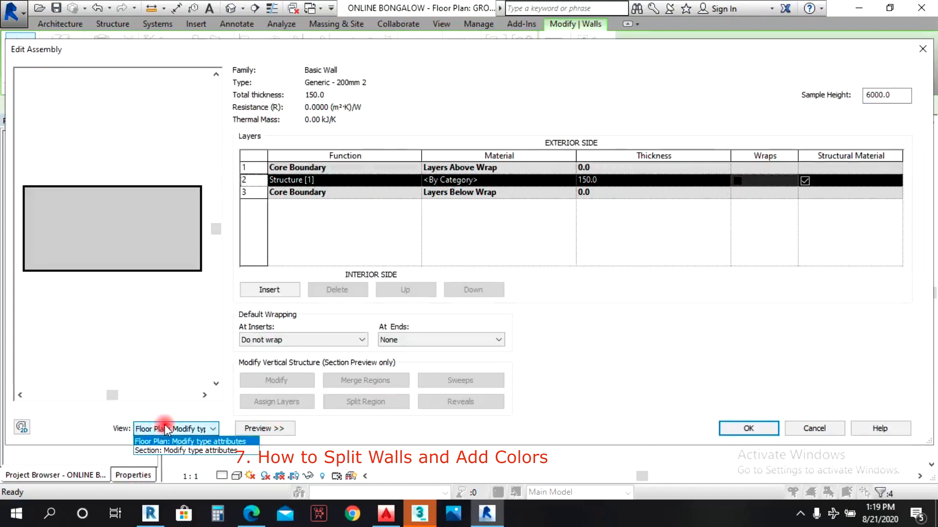
{"action": "left_click", "coordinate": [166, 451]}
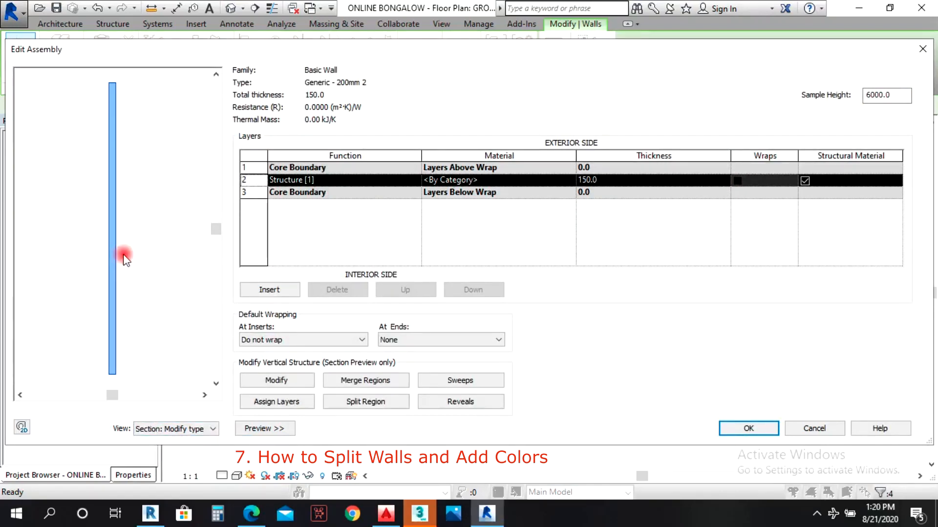
{"action": "left_click", "coordinate": [349, 405]}
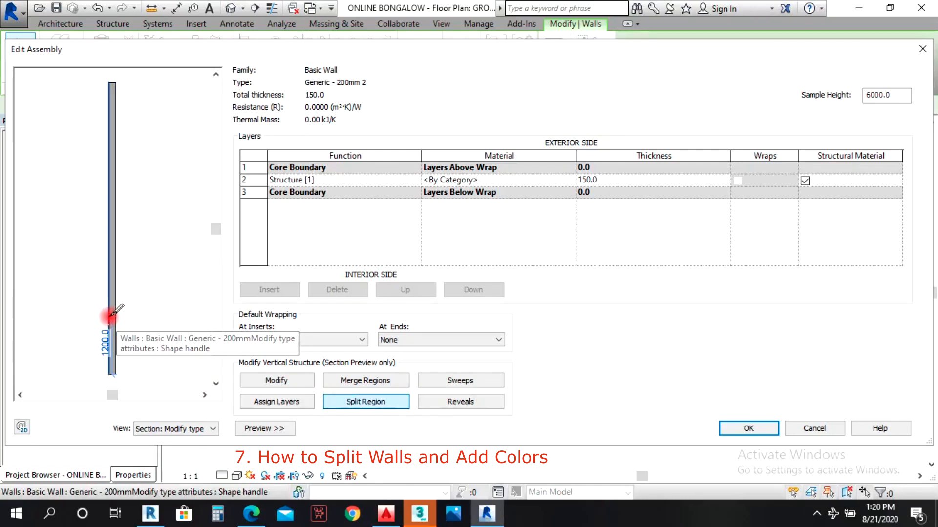
{"action": "scroll", "coordinate": [115, 326], "scroll_direction": "up", "scroll_amount": 1}
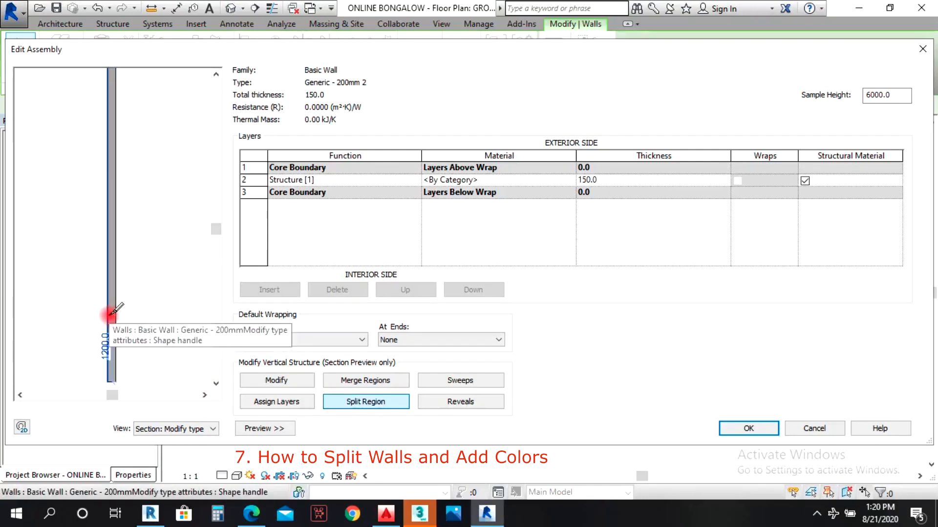
{"action": "left_click", "coordinate": [111, 315]}
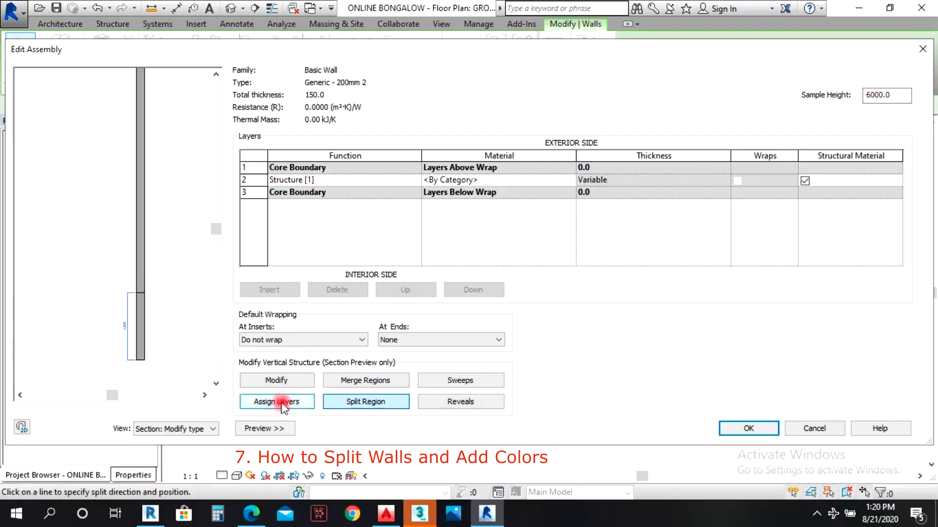
{"action": "left_click", "coordinate": [805, 432]}
{"action": "left_click", "coordinate": [804, 432]}
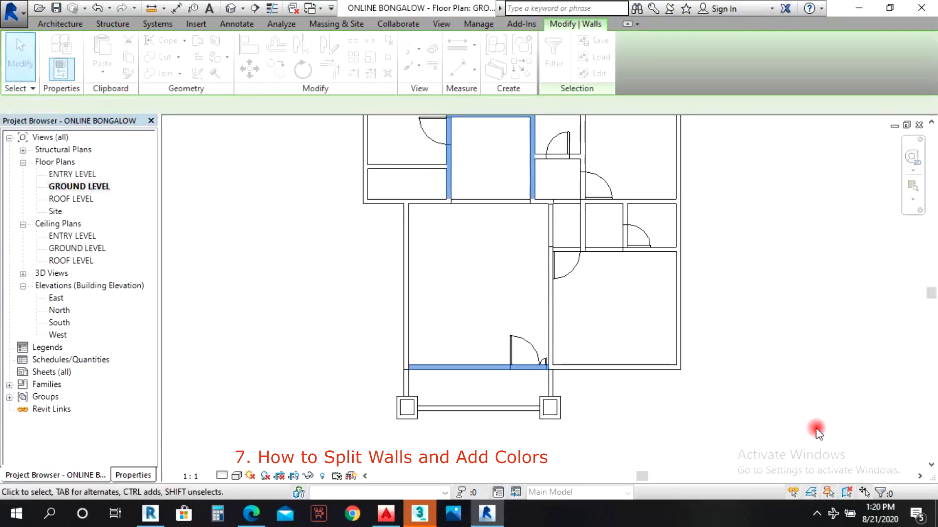
Duplicate the wall type of the four selected walls as "Generic - 200mm 2"
{"action": "scroll", "coordinate": [469, 424], "scroll_direction": "down", "scroll_amount": 1}
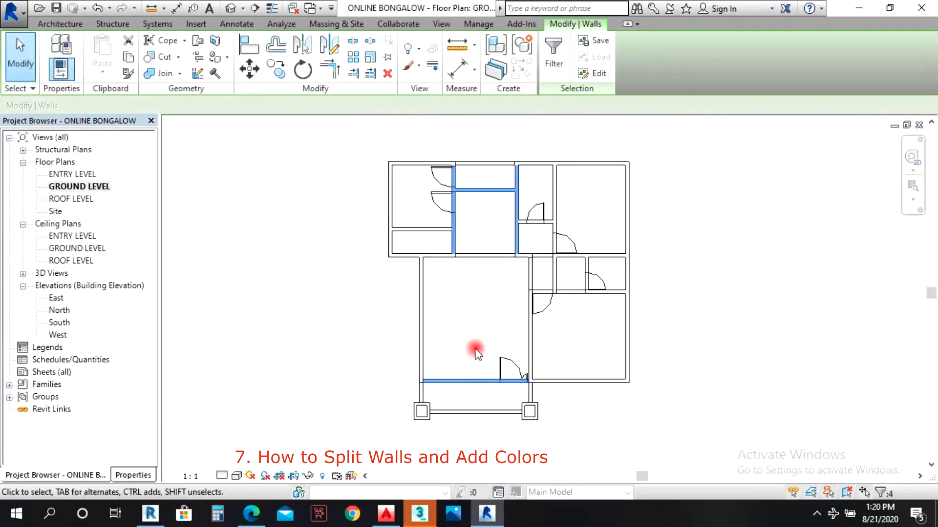
{"action": "left_click", "coordinate": [61, 44]}
{"action": "left_click", "coordinate": [894, 97]}
{"action": "left_click", "coordinate": [469, 273]}
In the new wall type's Structure [1] layer material, duplicate the FS material and name the copy INEER WALL
{"action": "left_click", "coordinate": [733, 182]}
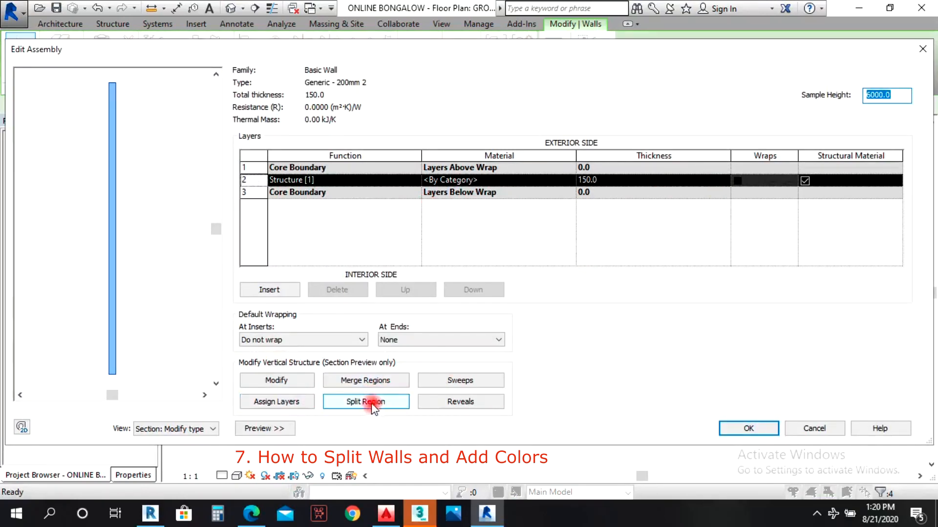
{"action": "left_click", "coordinate": [572, 181]}
{"action": "left_click", "coordinate": [571, 178]}
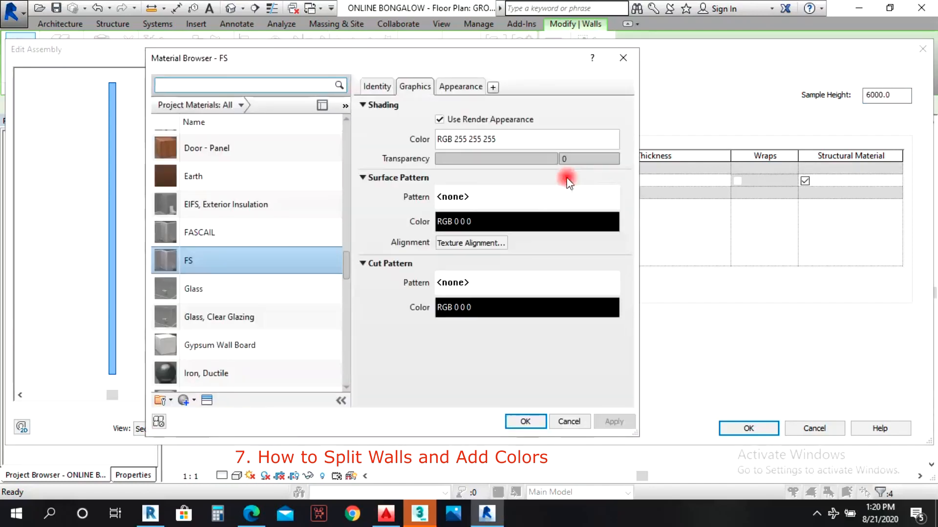
{"action": "right_click", "coordinate": [210, 263]}
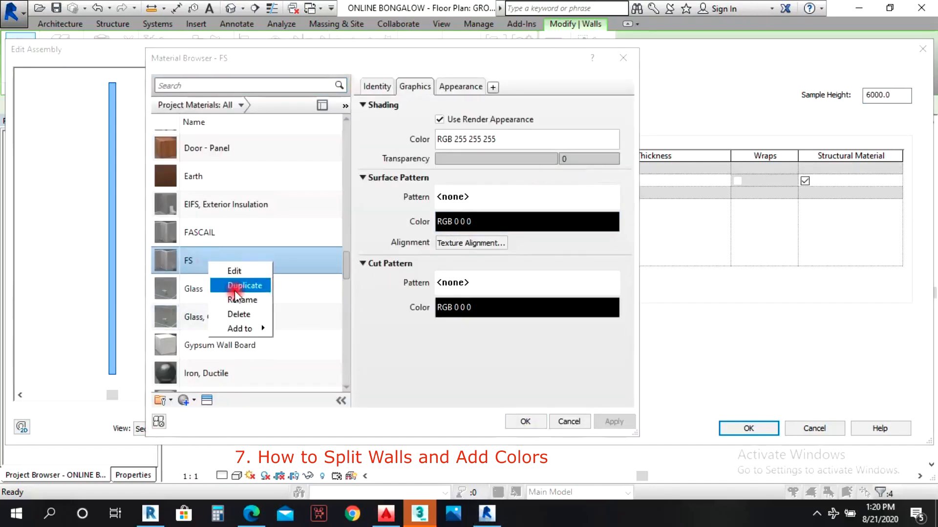
{"action": "left_click", "coordinate": [234, 286]}
{"action": "type", "text": "I"}
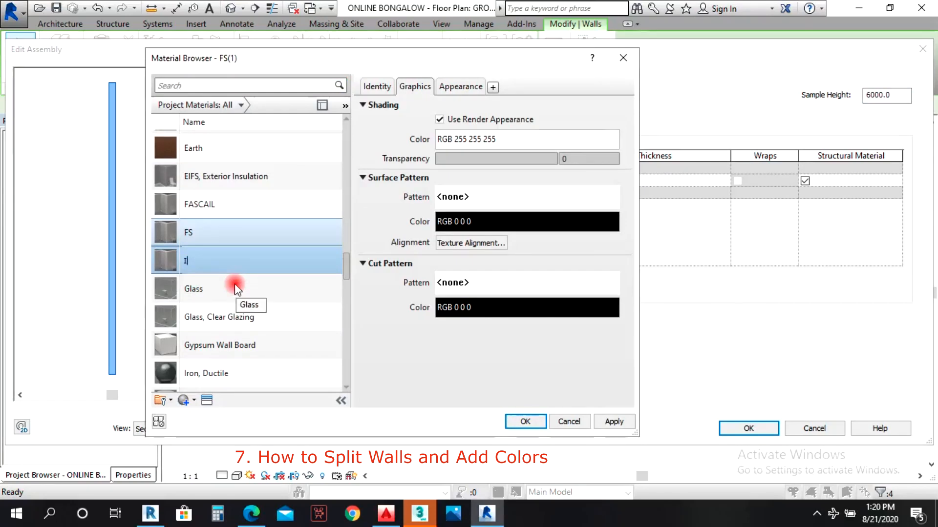
{"action": "type", "text": "NEER WALL"}
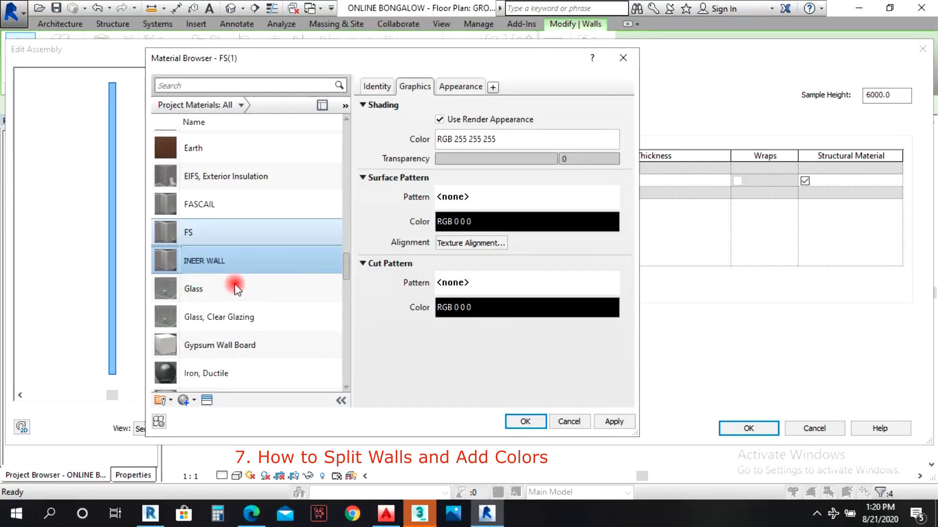
Set the INEER WALL material's wall paint to pale yellow, RGB 255 255 202, and apply it to the selected walls' structure layer
{"action": "left_click", "coordinate": [460, 83]}
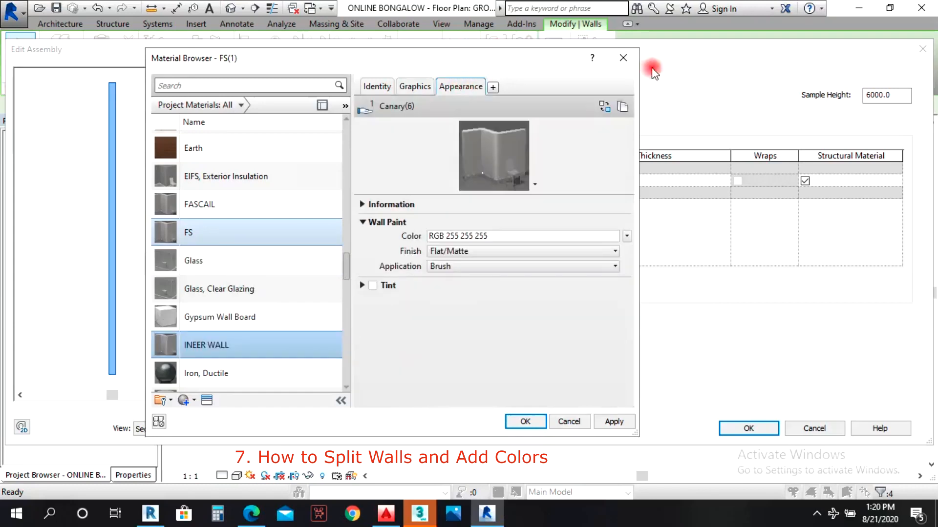
{"action": "left_click", "coordinate": [507, 234]}
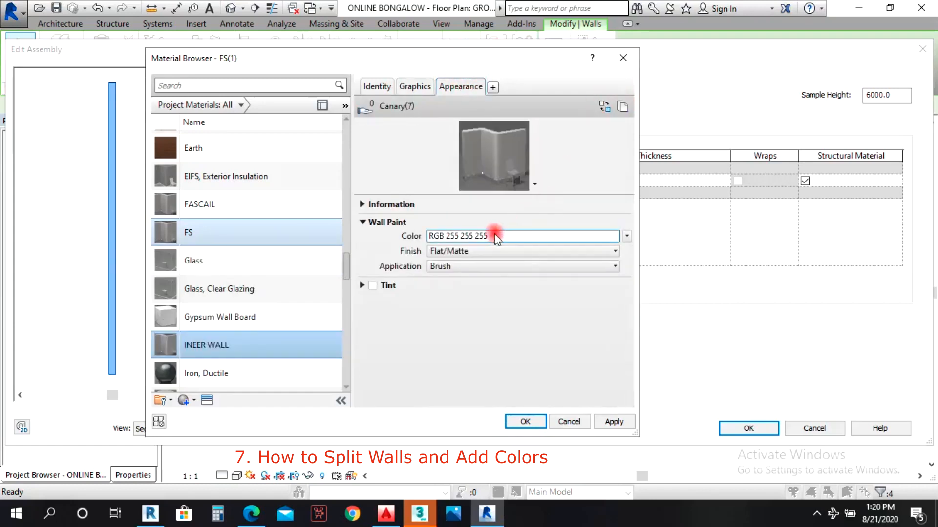
{"action": "left_click", "coordinate": [495, 236]}
{"action": "left_click", "coordinate": [435, 230]}
{"action": "left_click", "coordinate": [540, 167]}
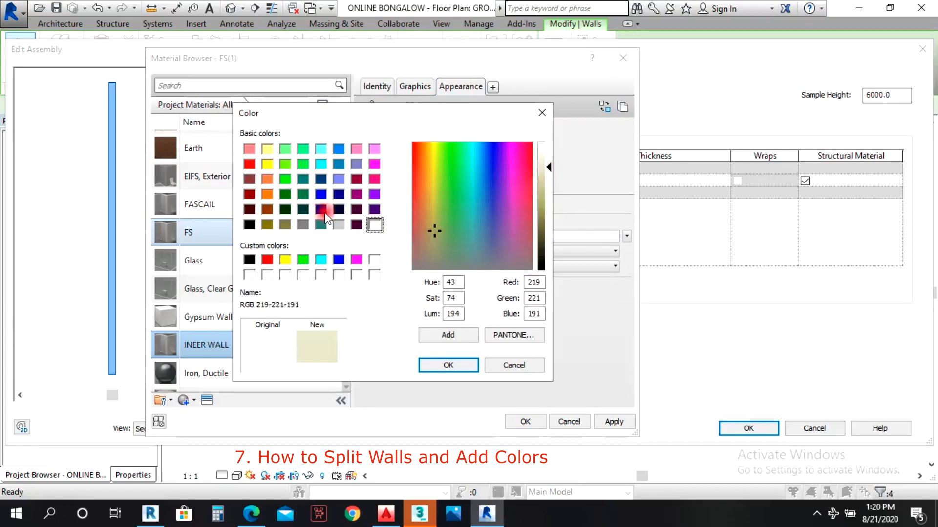
{"action": "left_click", "coordinate": [269, 149]}
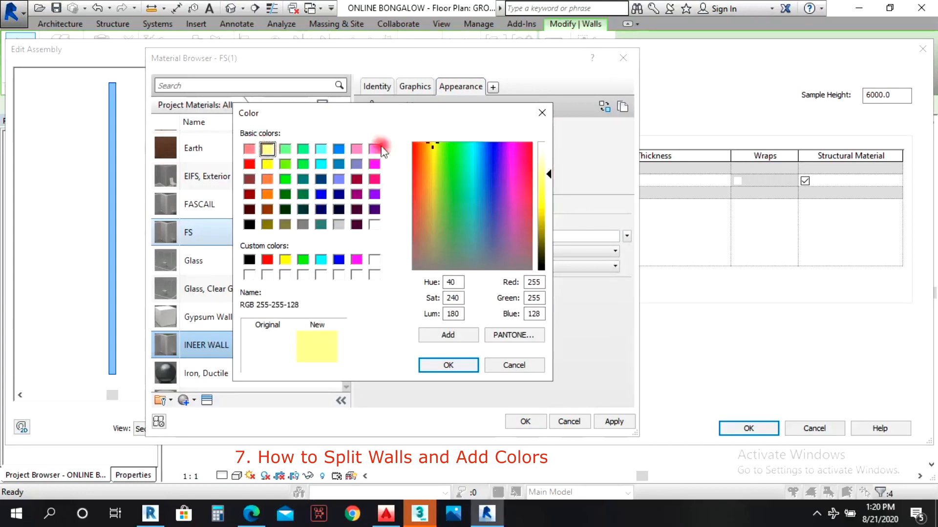
{"action": "left_click_drag", "start_coordinate": [550, 152], "coordinate": [544, 158]}
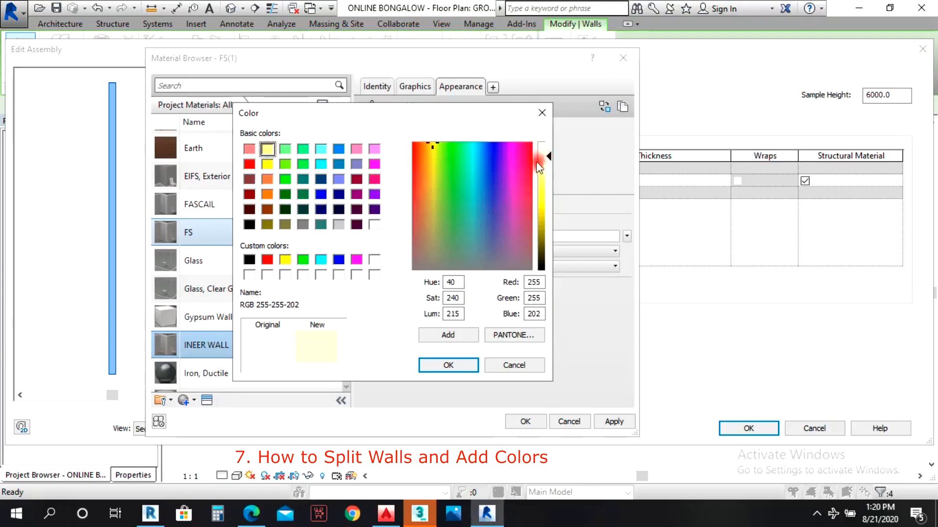
{"action": "left_click", "coordinate": [461, 365]}
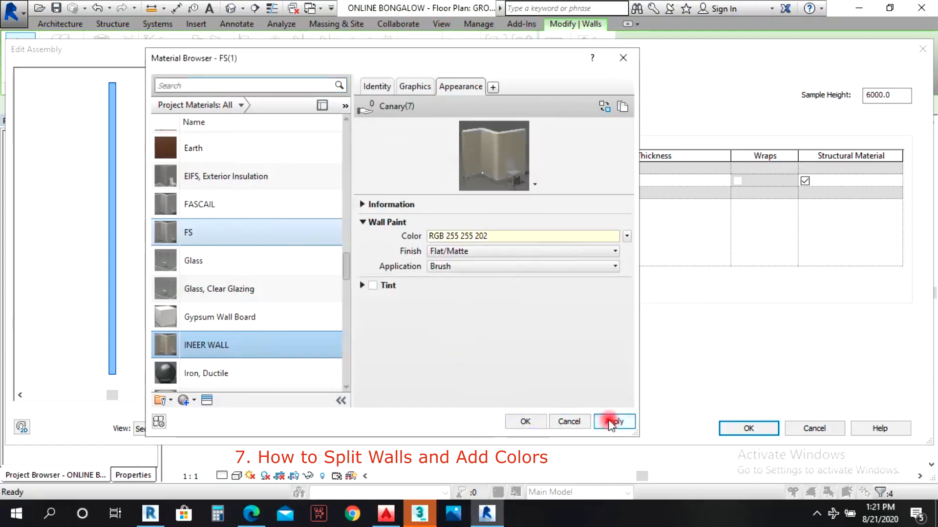
{"action": "left_click", "coordinate": [521, 420]}
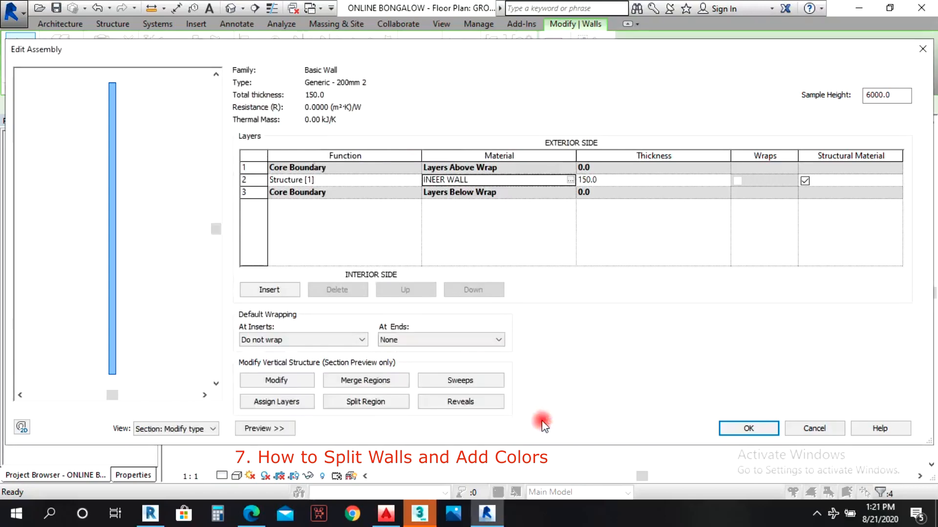
{"action": "left_click", "coordinate": [754, 431]}
{"action": "left_click", "coordinate": [763, 429]}
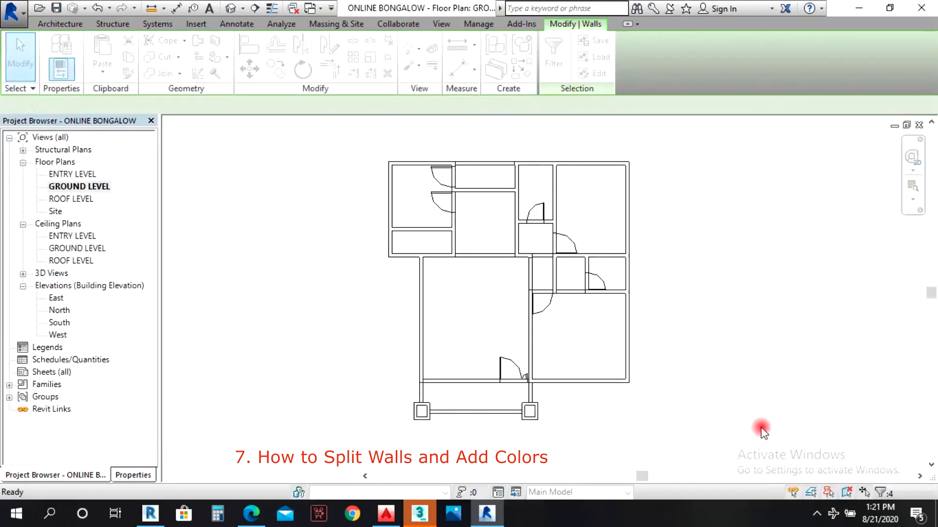
Open the default 3D view and save the project
{"action": "left_click", "coordinate": [232, 7]}
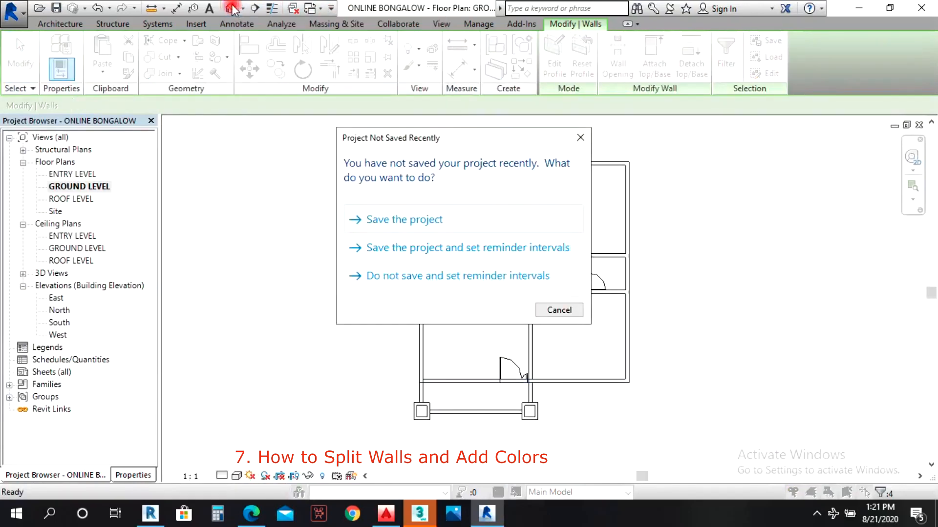
{"action": "left_click", "coordinate": [447, 221]}
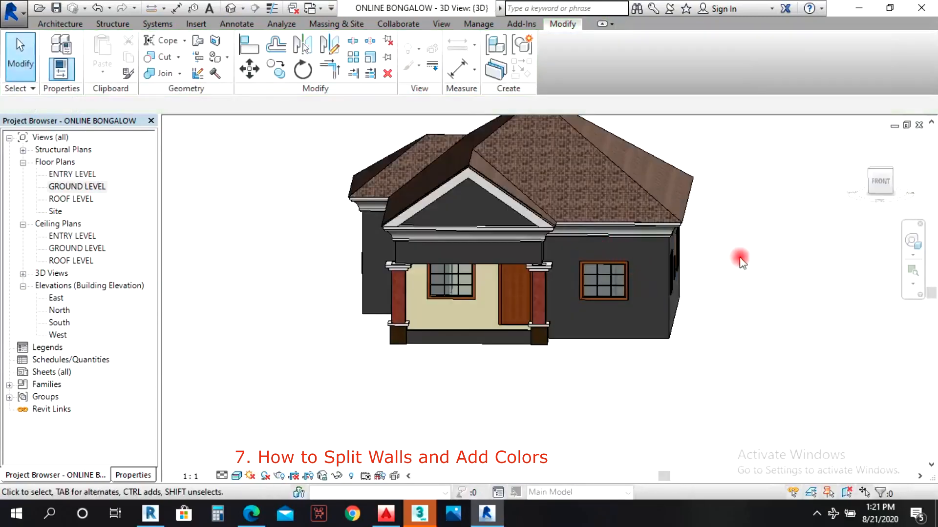
Examine the colour of the front wall behind the porch against the neighbouring walls from the front and side in 3D
{"action": "left_click", "coordinate": [912, 247]}
{"action": "mouse_move", "coordinate": [740, 333]}
{"action": "left_mouse_down"}
{"action": "mouse_move", "coordinate": [572, 309]}
{"action": "mouse_move", "coordinate": [619, 308]}
{"action": "mouse_move", "coordinate": [770, 335]}
{"action": "mouse_move", "coordinate": [499, 297]}
{"action": "mouse_move", "coordinate": [636, 293]}
{"action": "mouse_move", "coordinate": [665, 311]}
{"action": "left_mouse_up"}
{"action": "left_click_drag", "start_coordinate": [588, 277], "coordinate": [267, 291]}
{"action": "scroll", "coordinate": [431, 294], "scroll_direction": "up", "scroll_amount": 3}
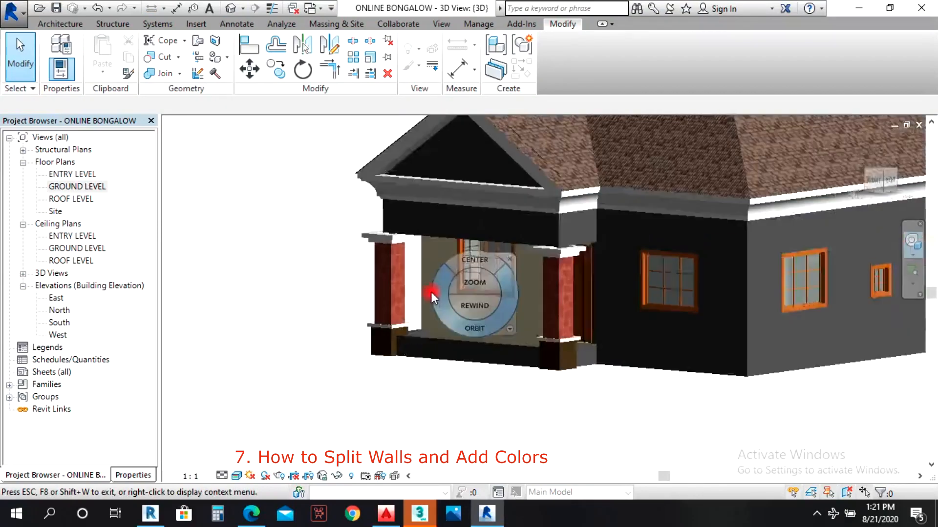
{"action": "scroll", "coordinate": [432, 295], "scroll_direction": "down", "scroll_amount": 3}
{"action": "mouse_move", "coordinate": [373, 293]}
{"action": "left_mouse_down"}
{"action": "mouse_move", "coordinate": [445, 273]}
{"action": "mouse_move", "coordinate": [605, 289]}
{"action": "mouse_move", "coordinate": [461, 294]}
{"action": "mouse_move", "coordinate": [411, 264]}
{"action": "mouse_move", "coordinate": [366, 283]}
{"action": "left_mouse_up"}
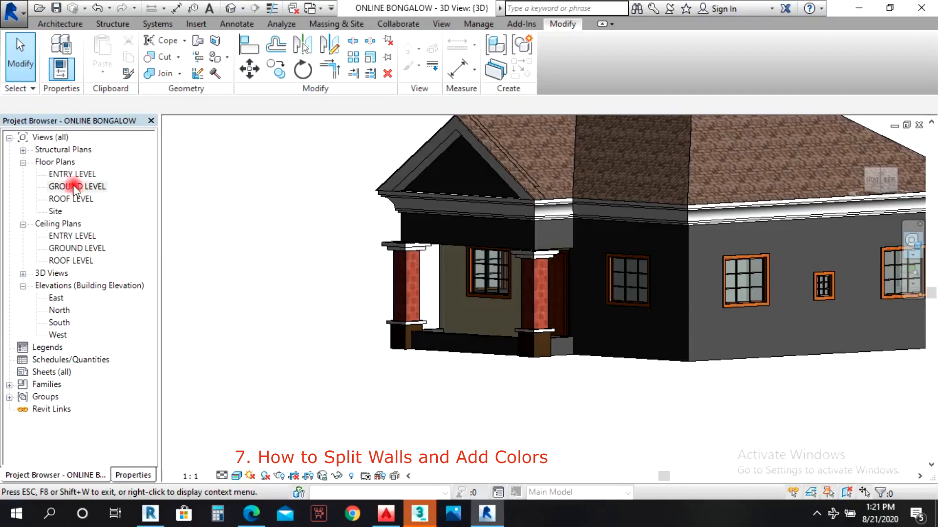
{"action": "scroll", "coordinate": [577, 406], "scroll_direction": "down", "scroll_amount": 2}
{"action": "left_click_drag", "start_coordinate": [559, 429], "coordinate": [527, 414]}
{"action": "scroll", "coordinate": [614, 397], "scroll_direction": "up", "scroll_amount": 2}
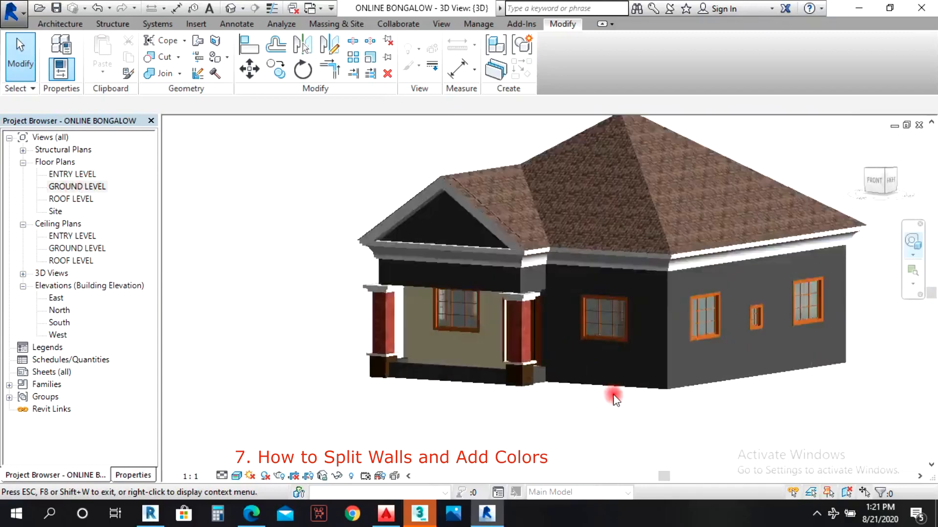
{"action": "left_click_drag", "start_coordinate": [571, 439], "coordinate": [581, 385]}
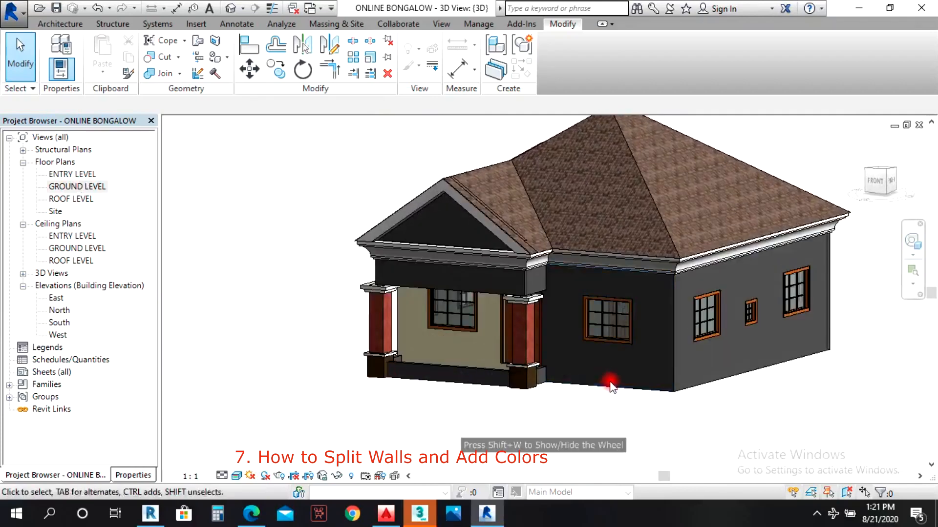
{"action": "left_click", "coordinate": [605, 388]}
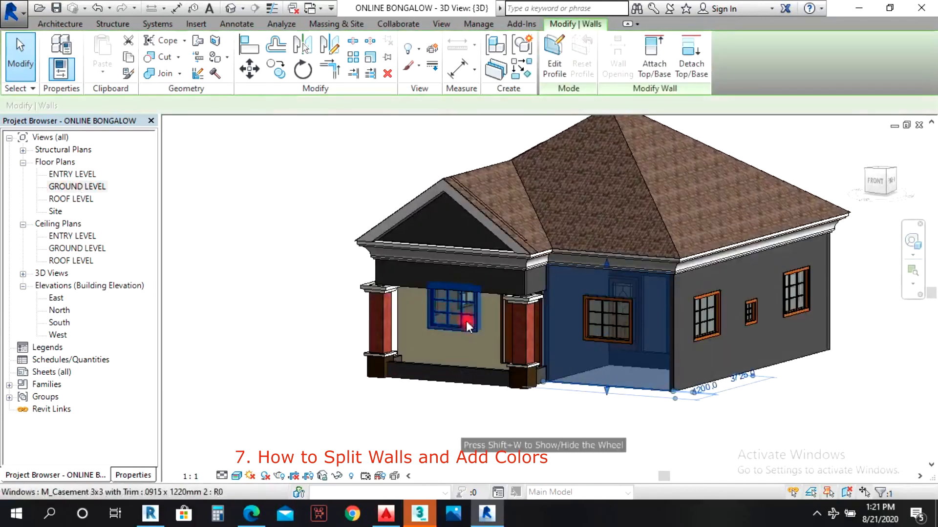
{"action": "left_click", "coordinate": [62, 43]}
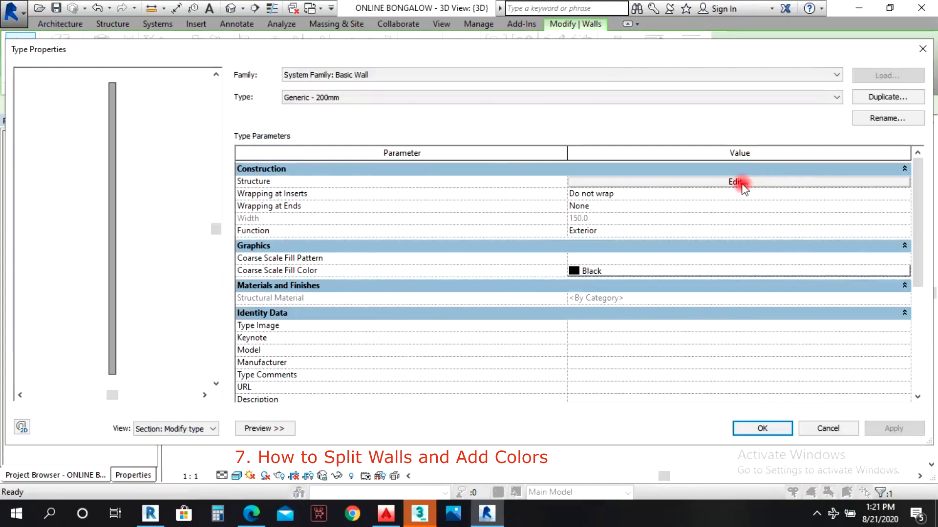
{"action": "left_click", "coordinate": [881, 97]}
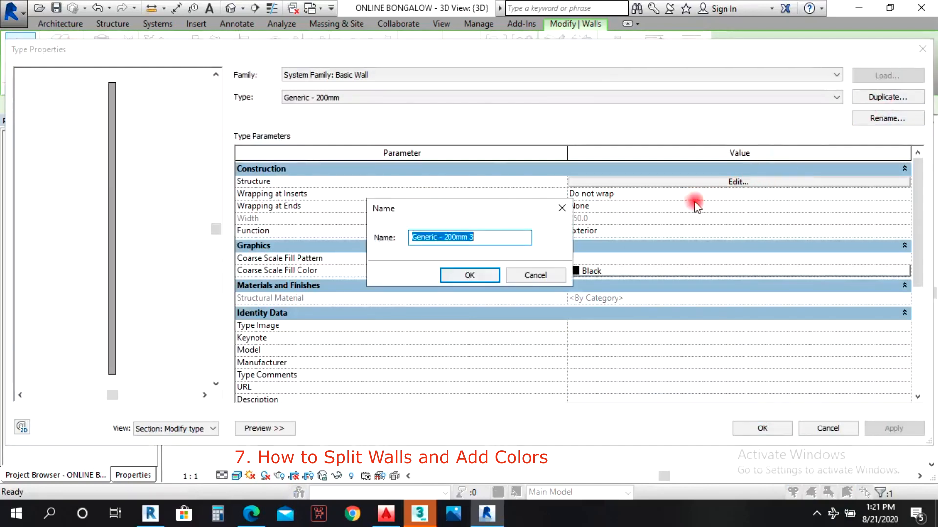
{"action": "left_click", "coordinate": [537, 275]}
{"action": "left_click", "coordinate": [737, 182]}
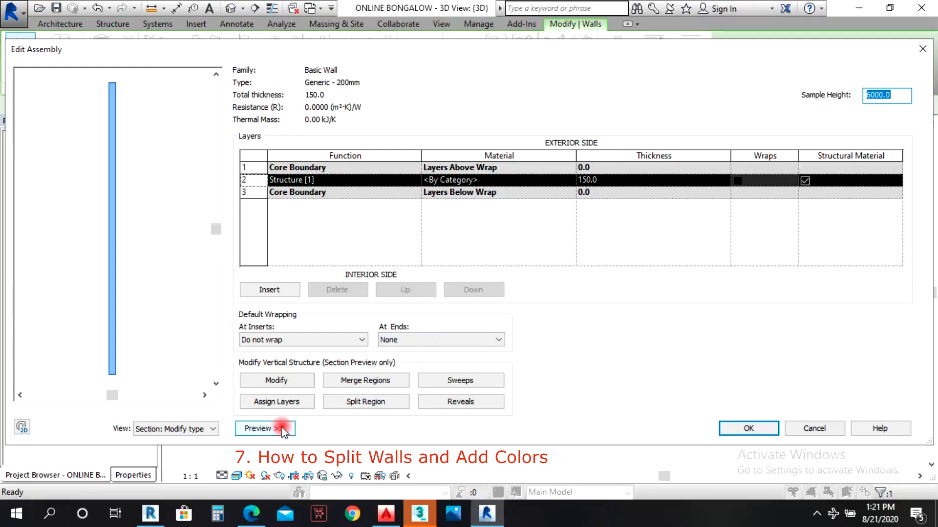
{"action": "left_click", "coordinate": [789, 423]}
{"action": "left_click", "coordinate": [817, 430]}
{"action": "left_click", "coordinate": [402, 405]}
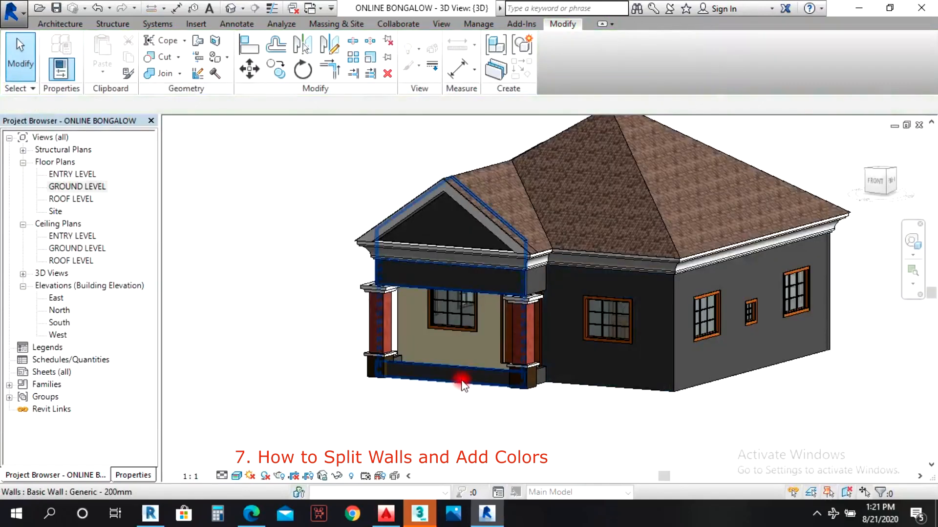
Duplicate the wall type of the front wall with the window beside the porch, keeping the suggested type name
{"action": "left_click", "coordinate": [463, 388]}
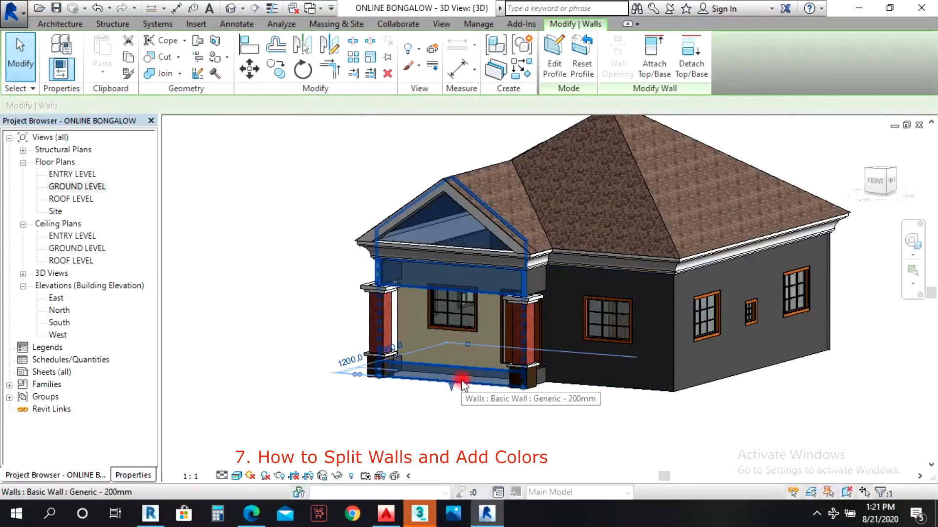
{"action": "left_click", "coordinate": [595, 384]}
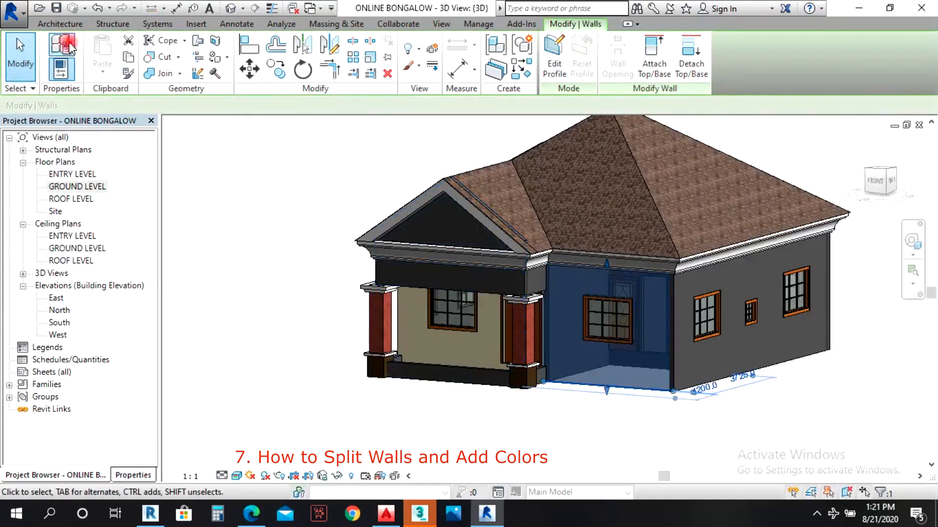
{"action": "left_click", "coordinate": [61, 68]}
{"action": "left_click", "coordinate": [885, 100]}
{"action": "left_click", "coordinate": [462, 274]}
In the new wall type's structure, split the section region near the wall's base and insert a second Structure [1] layer
{"action": "left_click", "coordinate": [749, 182]}
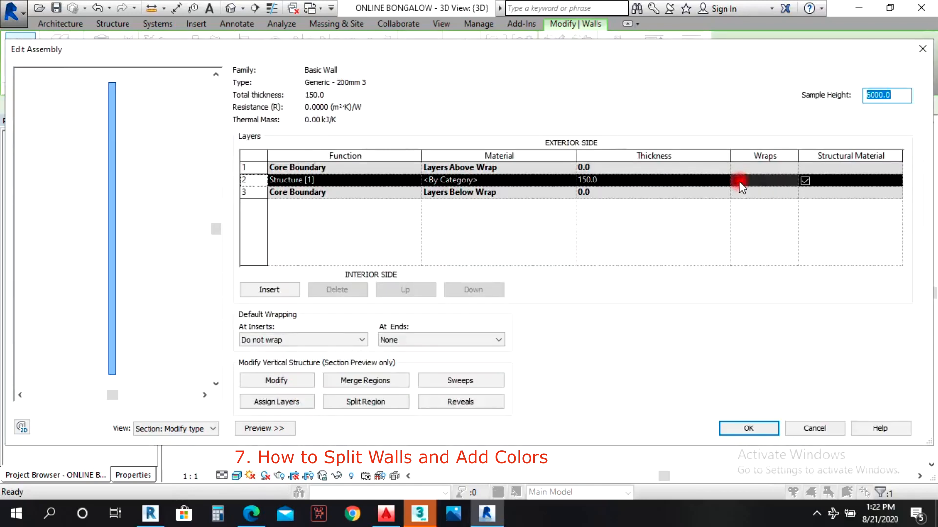
{"action": "left_click", "coordinate": [336, 400]}
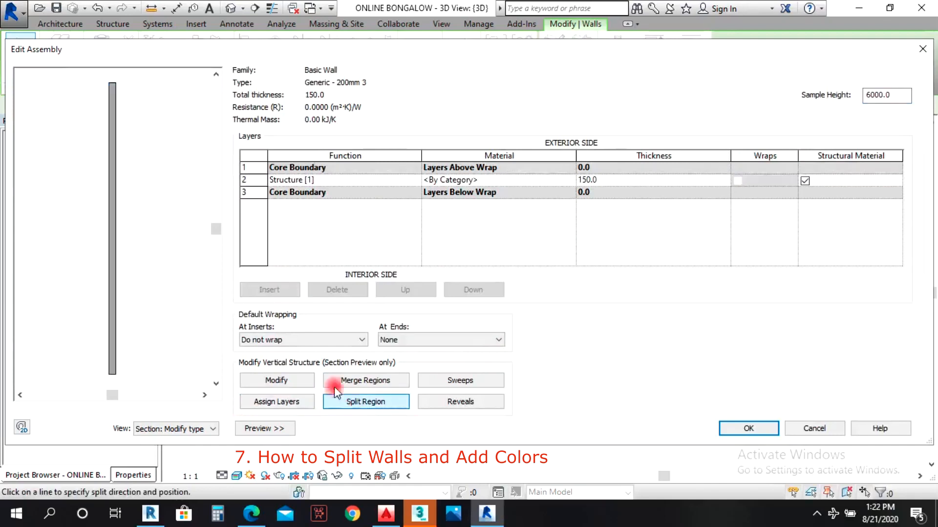
{"action": "left_click", "coordinate": [113, 316]}
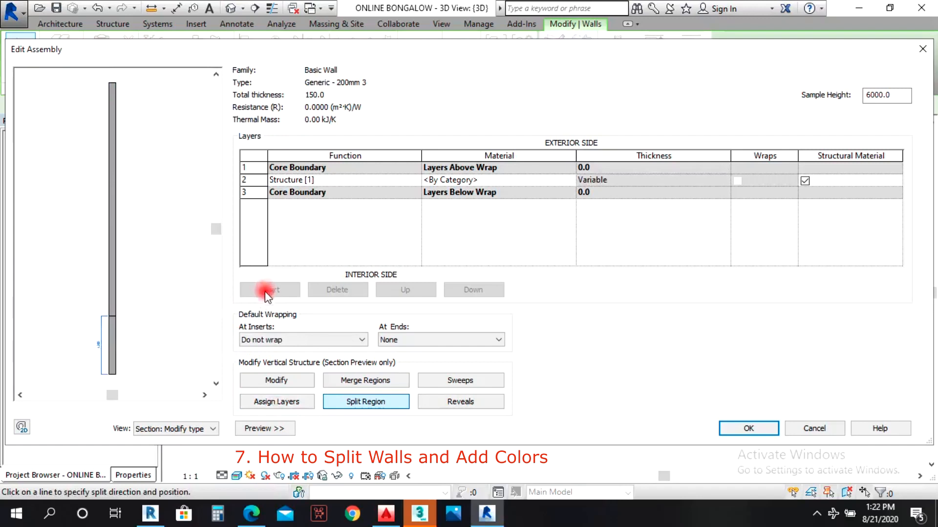
{"action": "left_click", "coordinate": [272, 403]}
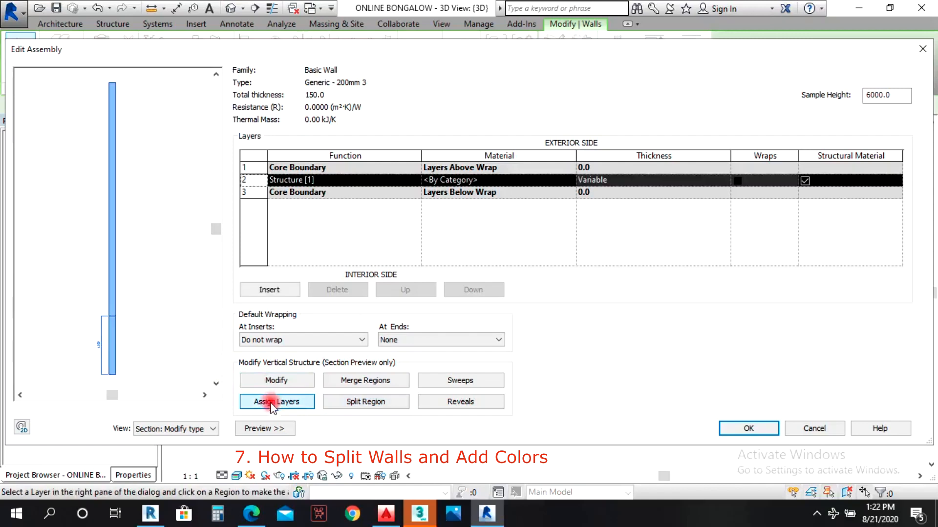
{"action": "left_click", "coordinate": [268, 291]}
For the inserted Structure [1] layer's material, duplicate INEER WALL, name the copy UPPER, and duplicate its appearance asset
{"action": "left_click", "coordinate": [568, 184]}
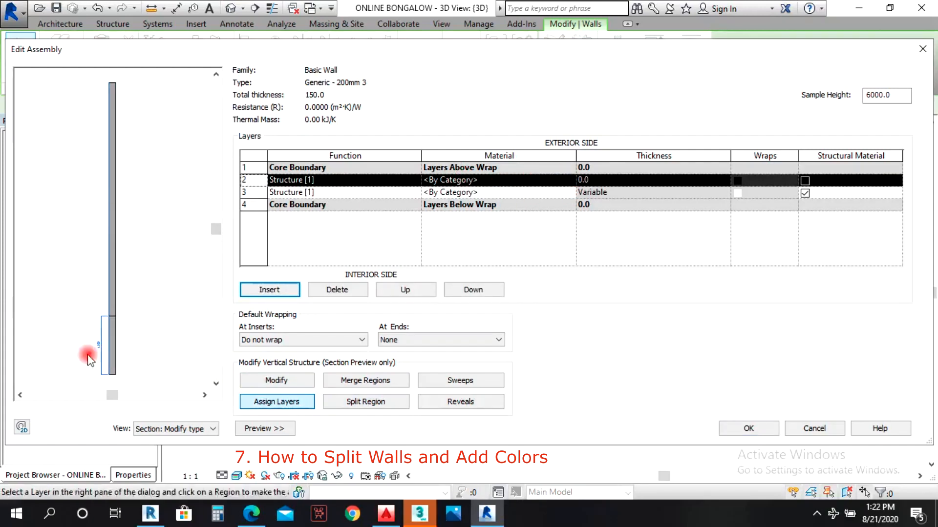
{"action": "left_click", "coordinate": [570, 179]}
{"action": "left_click", "coordinate": [570, 179]}
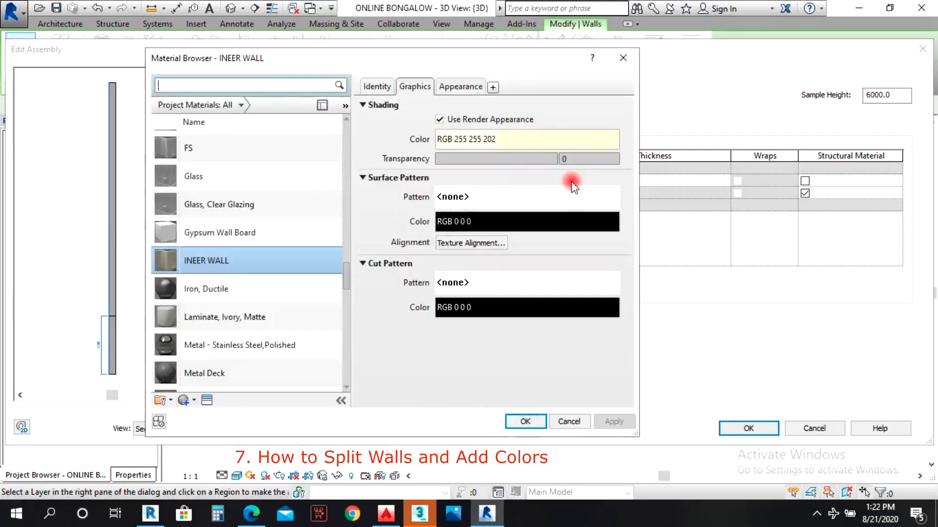
{"action": "right_click", "coordinate": [251, 259]}
{"action": "left_click", "coordinate": [286, 279]}
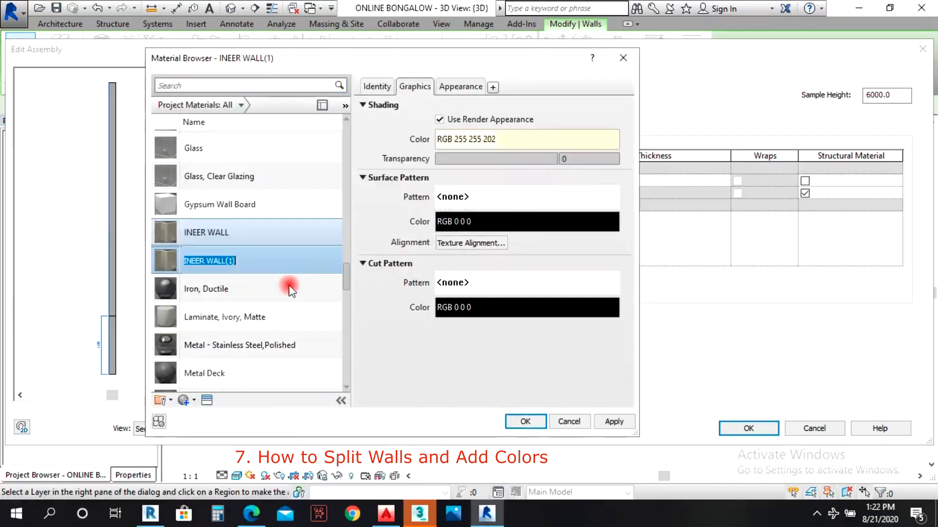
{"action": "type", "text": "u"}
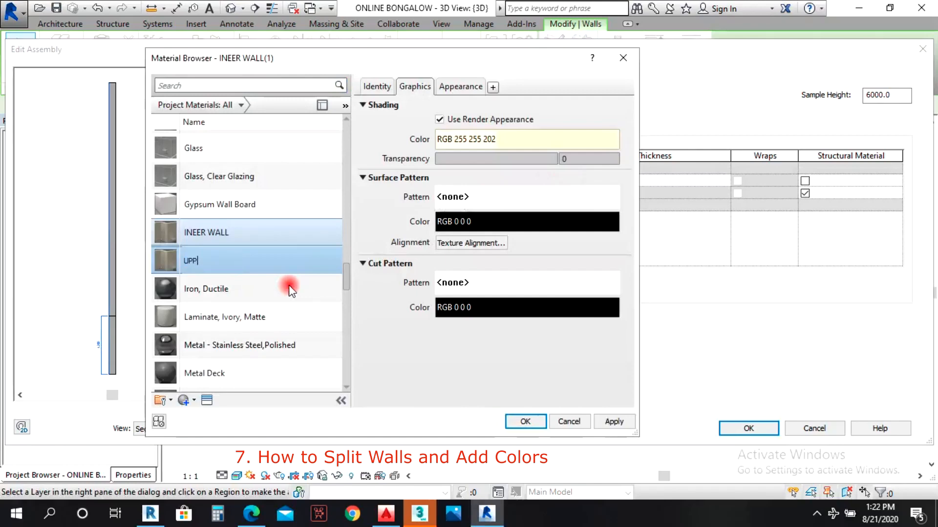
{"action": "left_click", "coordinate": [461, 86]}
{"action": "left_click", "coordinate": [622, 107]}
Set the UPPER material's wall paint to beige, RGB 232 220 202
{"action": "left_click", "coordinate": [477, 235]}
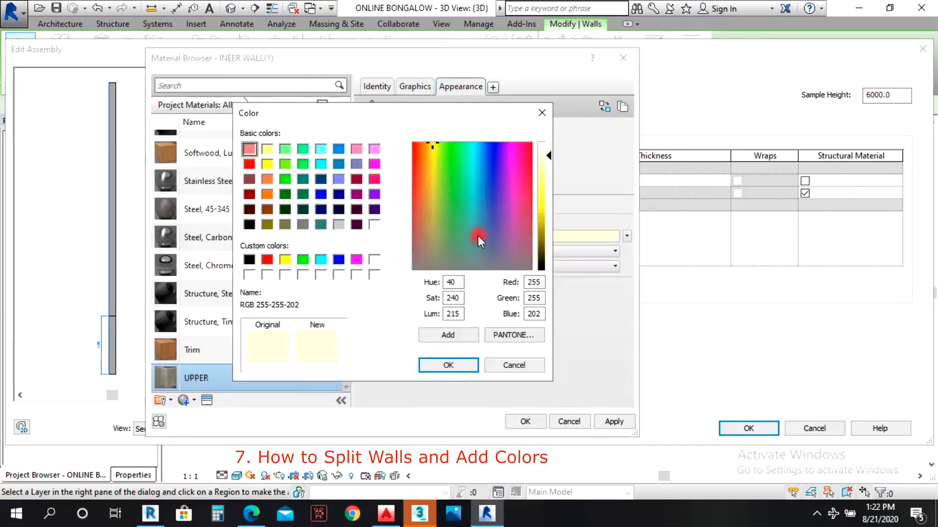
{"action": "left_click", "coordinate": [425, 223]}
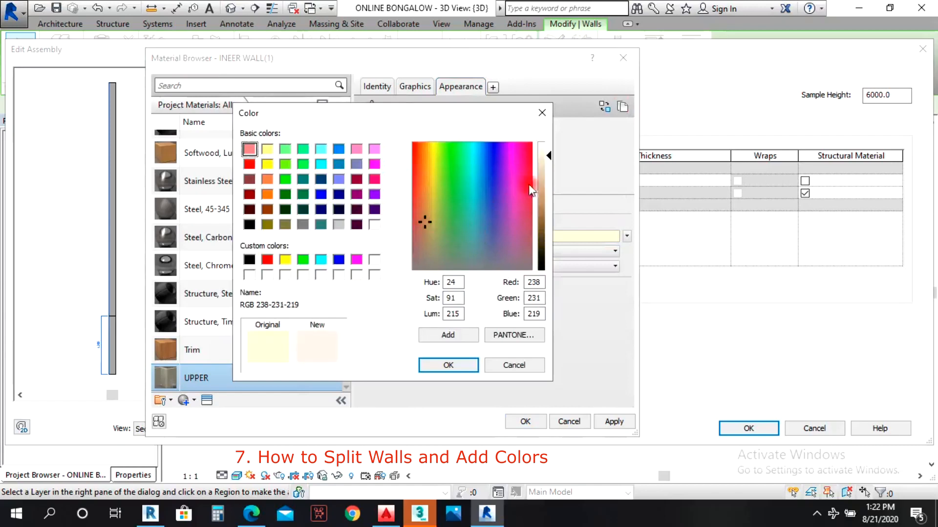
{"action": "left_click", "coordinate": [541, 162]}
{"action": "left_click", "coordinate": [545, 153]}
{"action": "left_click", "coordinate": [545, 163]}
{"action": "left_click", "coordinate": [445, 364]}
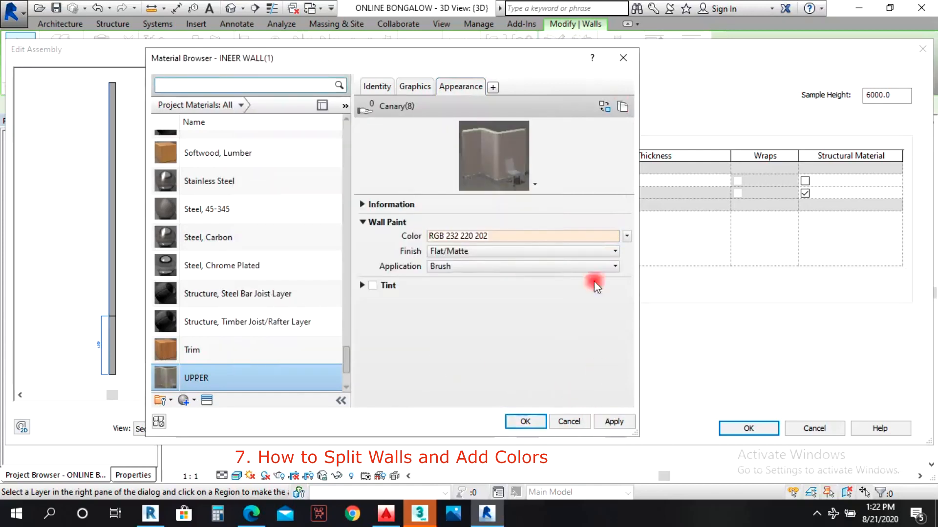
Open the PANTONE Color Picker for the UPPER material's wall paint, closing the Bentley connection window and the Pantone notice
{"action": "left_click", "coordinate": [492, 235]}
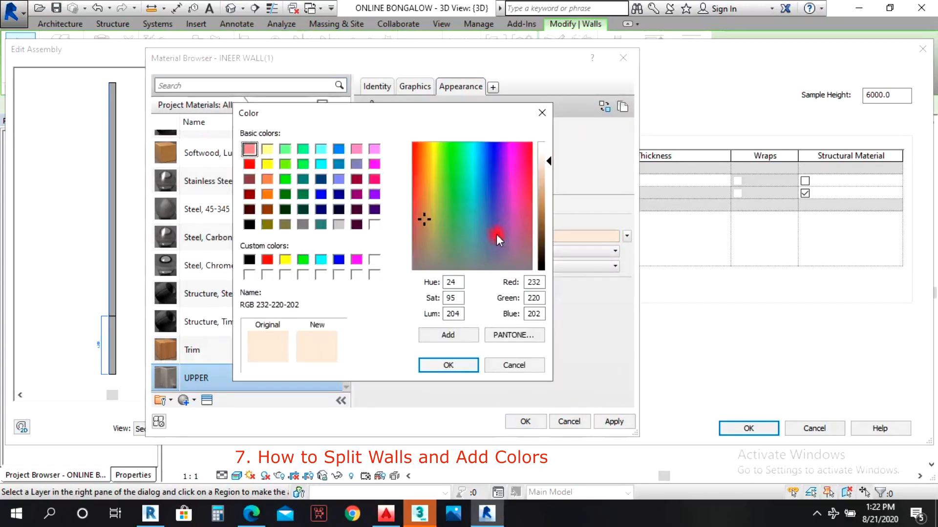
{"action": "left_click", "coordinate": [499, 336]}
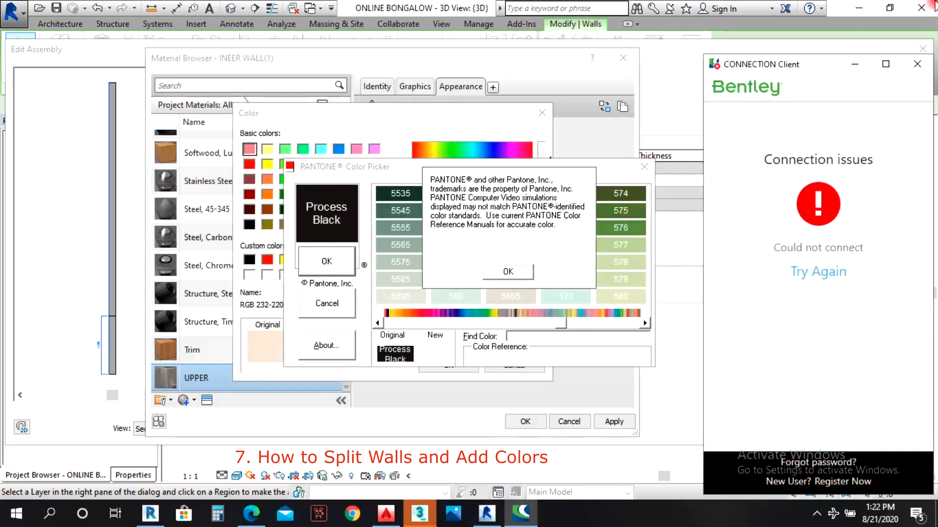
{"action": "left_click", "coordinate": [917, 64]}
{"action": "left_click", "coordinate": [507, 272]}
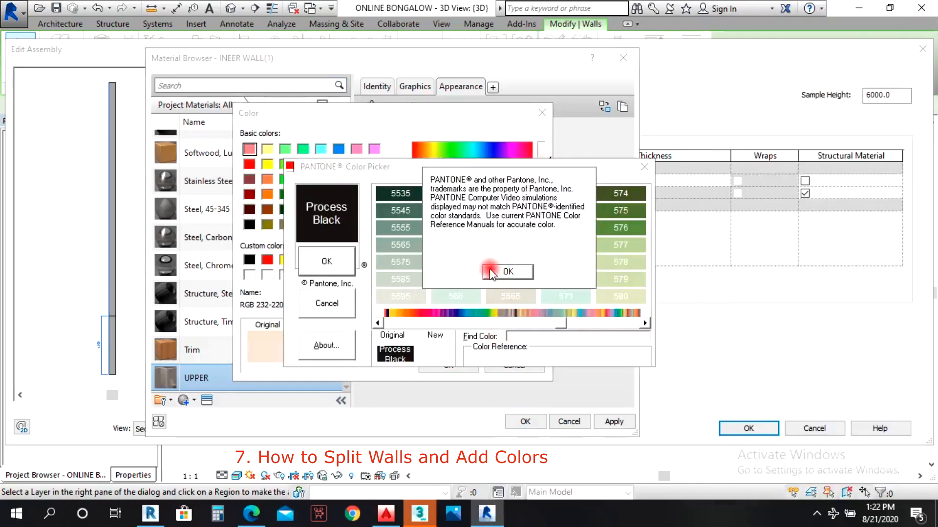
{"action": "left_click", "coordinate": [498, 272]}
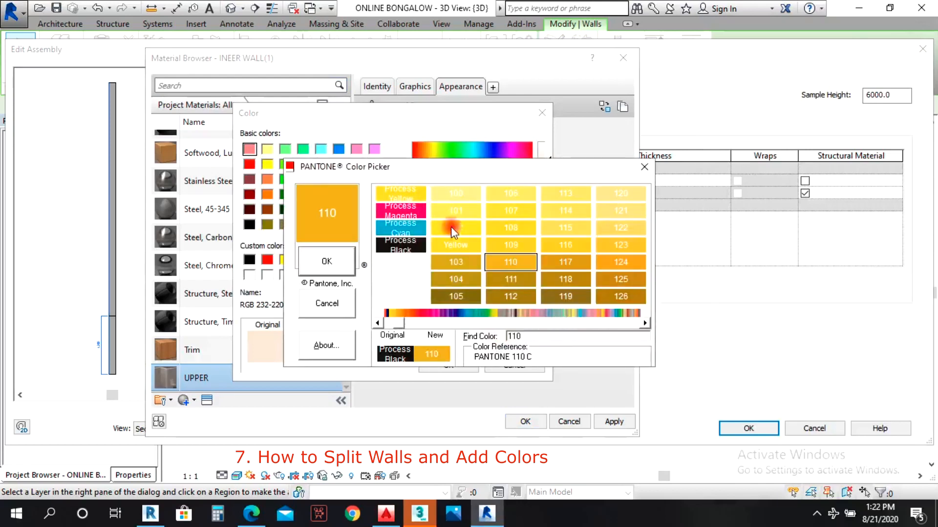
Look through the PANTONE colour ranges for a light wall shade for the UPPER material
{"action": "left_click", "coordinate": [523, 313]}
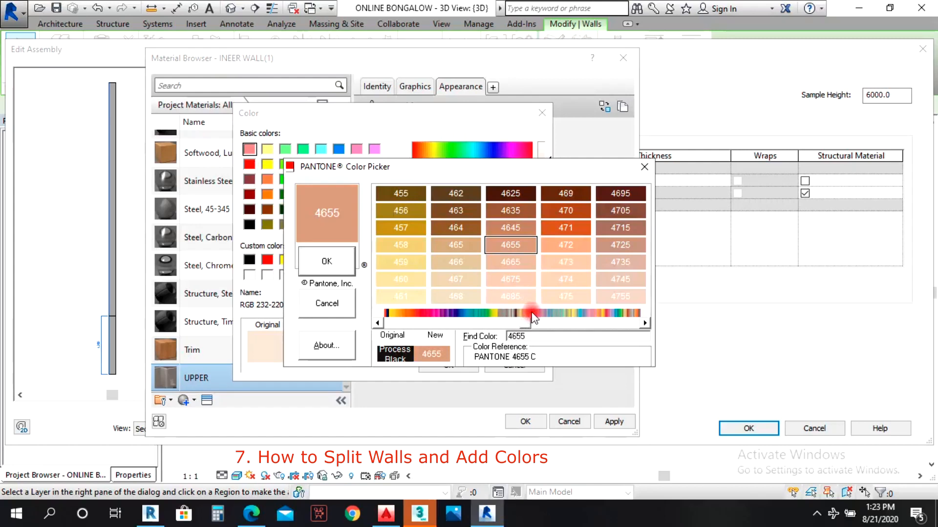
{"action": "left_click", "coordinate": [532, 314]}
{"action": "left_click_drag", "start_coordinate": [541, 315], "coordinate": [574, 318]}
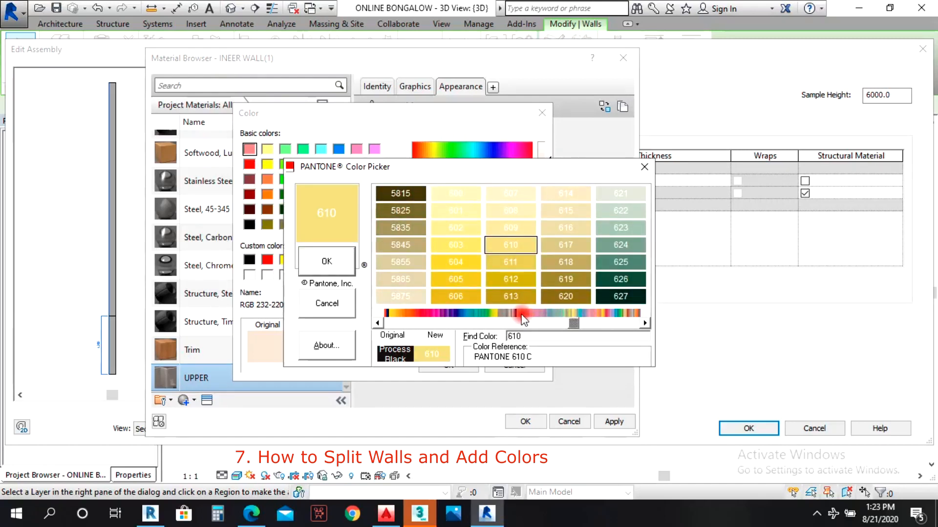
{"action": "left_click", "coordinate": [393, 314]}
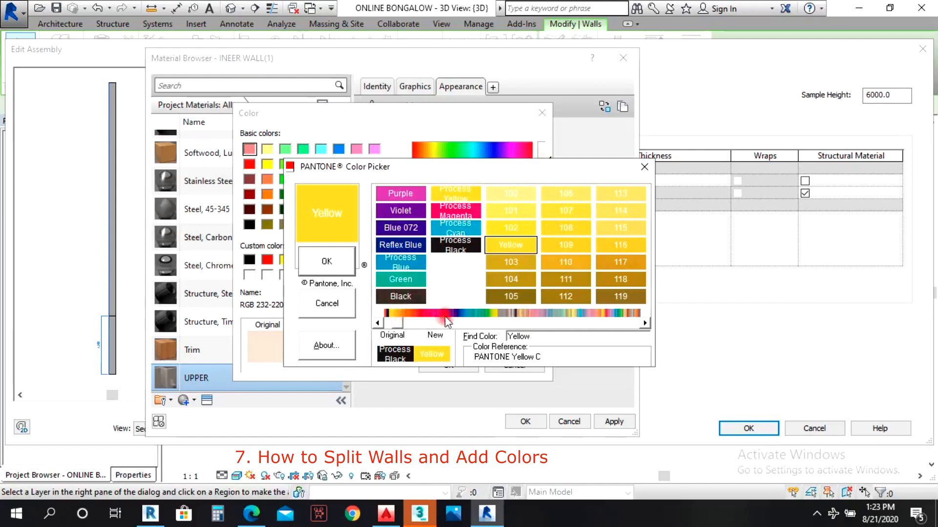
{"action": "left_click", "coordinate": [498, 315]}
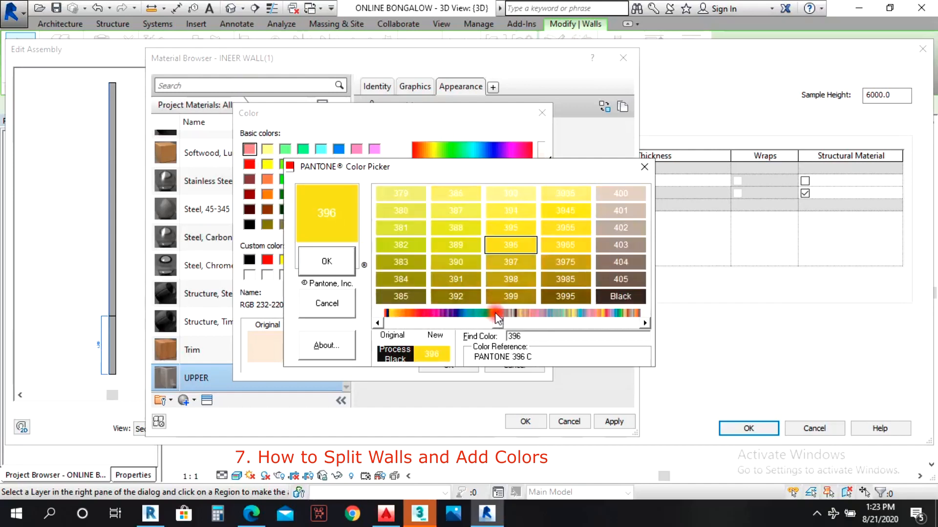
{"action": "left_click", "coordinate": [573, 314]}
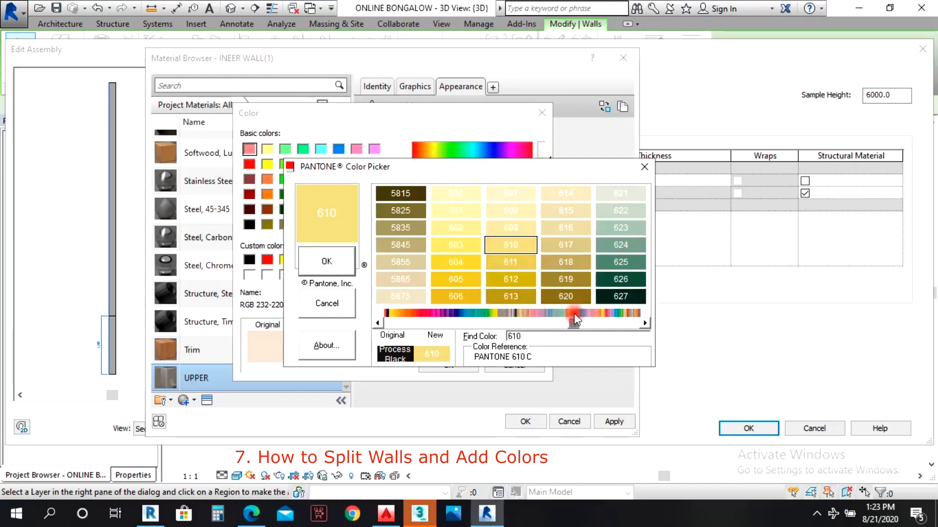
{"action": "left_click", "coordinate": [602, 315]}
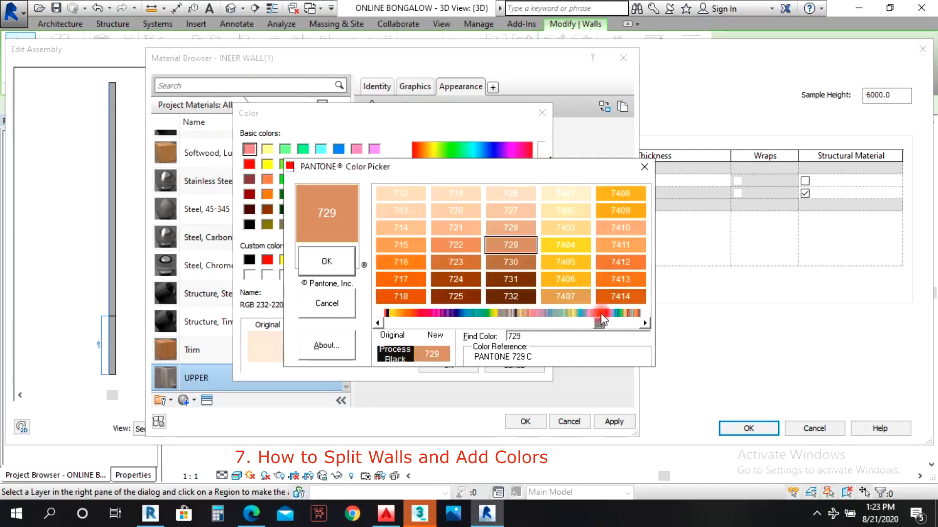
{"action": "left_click", "coordinate": [625, 314]}
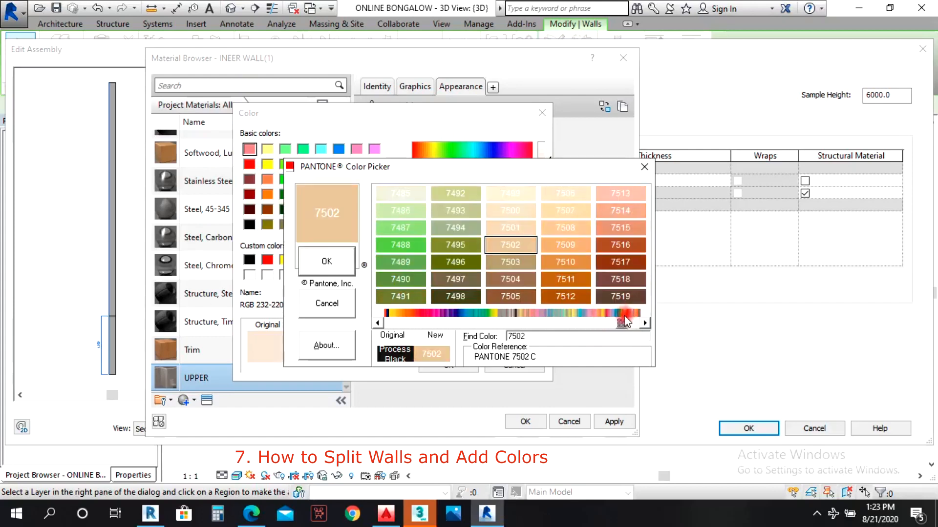
{"action": "left_click", "coordinate": [606, 315]}
{"action": "left_click_drag", "start_coordinate": [607, 327], "coordinate": [569, 324]}
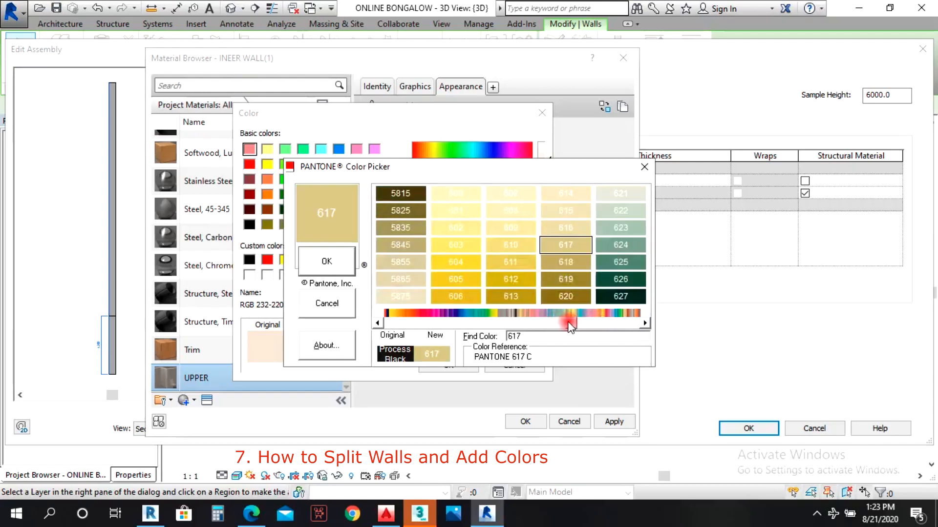
Pick PANTONE 600 C for the UPPER wall paint and lighten it to RGB 248 243 203
{"action": "left_click", "coordinate": [447, 198]}
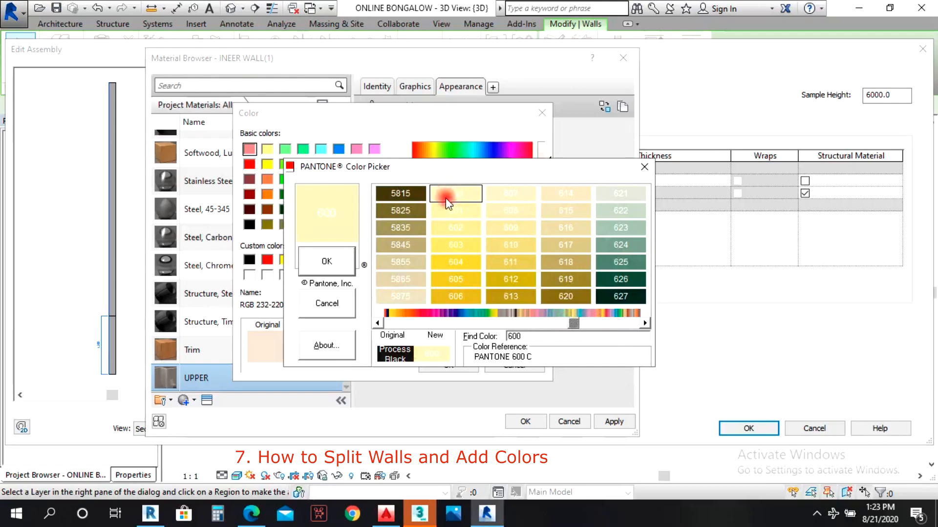
{"action": "left_click", "coordinate": [319, 264]}
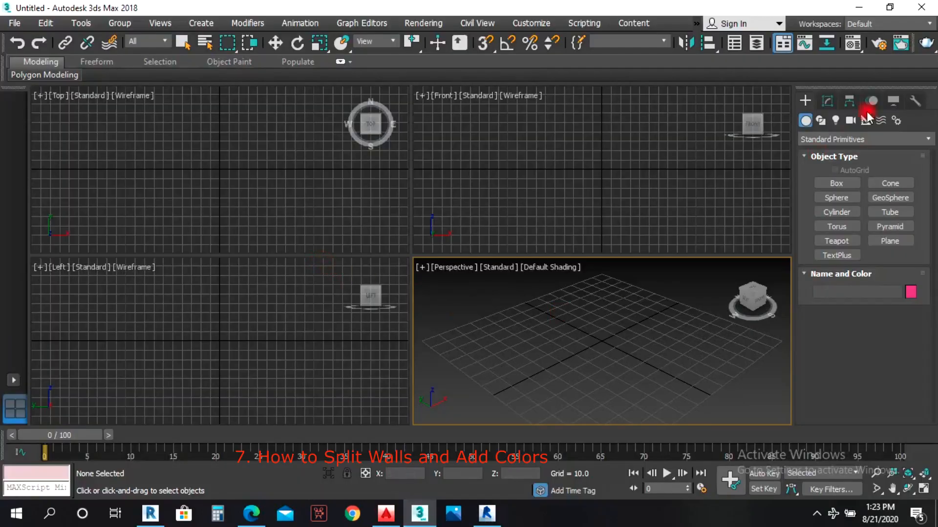
{"action": "left_click", "coordinate": [483, 517]}
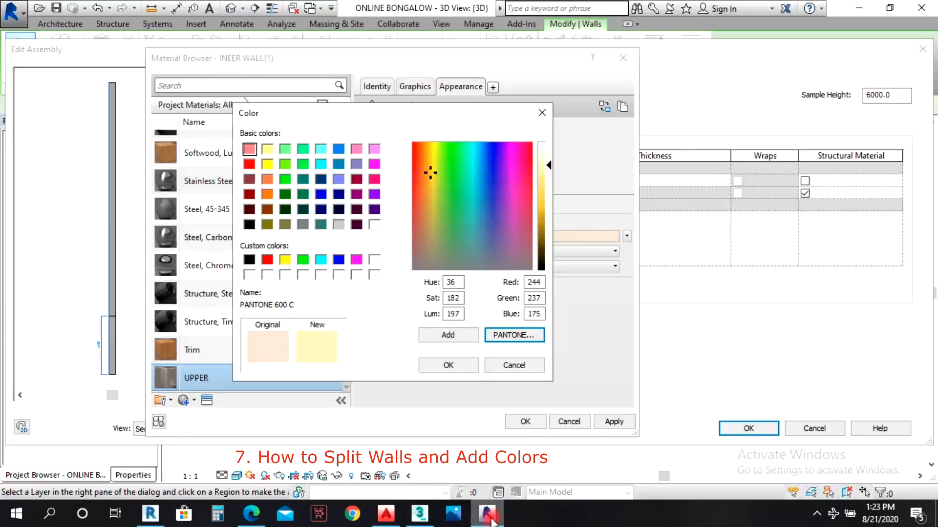
{"action": "left_click", "coordinate": [545, 154]}
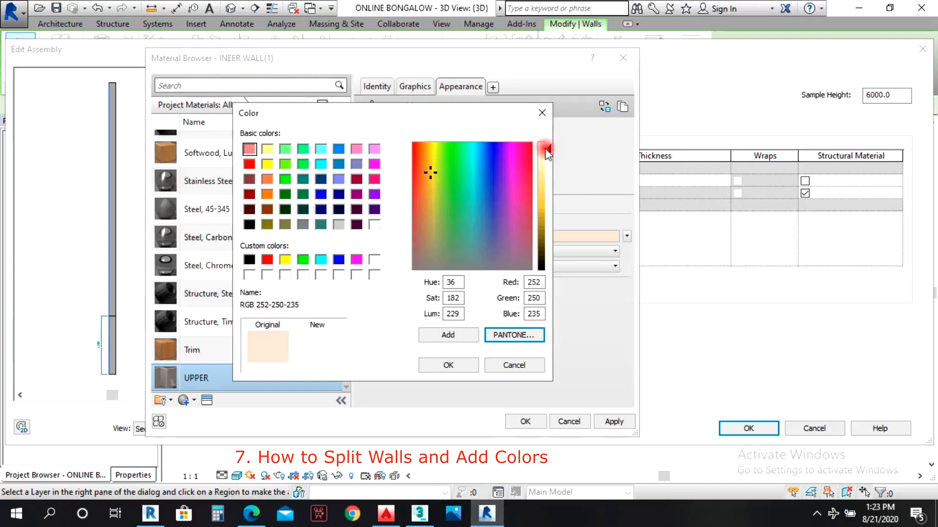
{"action": "left_click", "coordinate": [543, 157]}
{"action": "mouse_move", "coordinate": [540, 169]}
{"action": "left_mouse_down"}
{"action": "mouse_move", "coordinate": [542, 151]}
{"action": "mouse_move", "coordinate": [546, 165]}
{"action": "left_mouse_up"}
{"action": "left_click", "coordinate": [545, 157]}
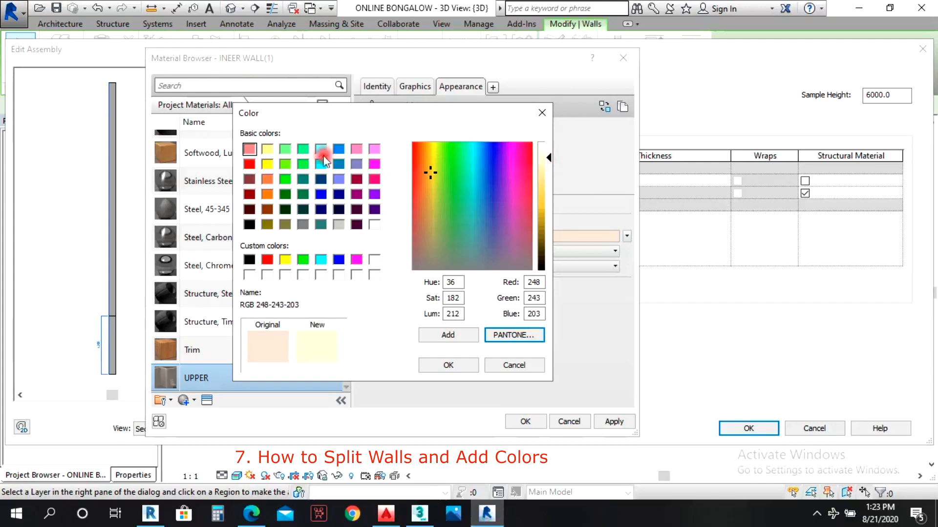
Set the UPPER material's wall paint to pale peach, RGB 255 226 213, and assign the material to the inserted structure layer
{"action": "left_click", "coordinate": [267, 179]}
{"action": "left_click_drag", "start_coordinate": [543, 157], "coordinate": [546, 151]}
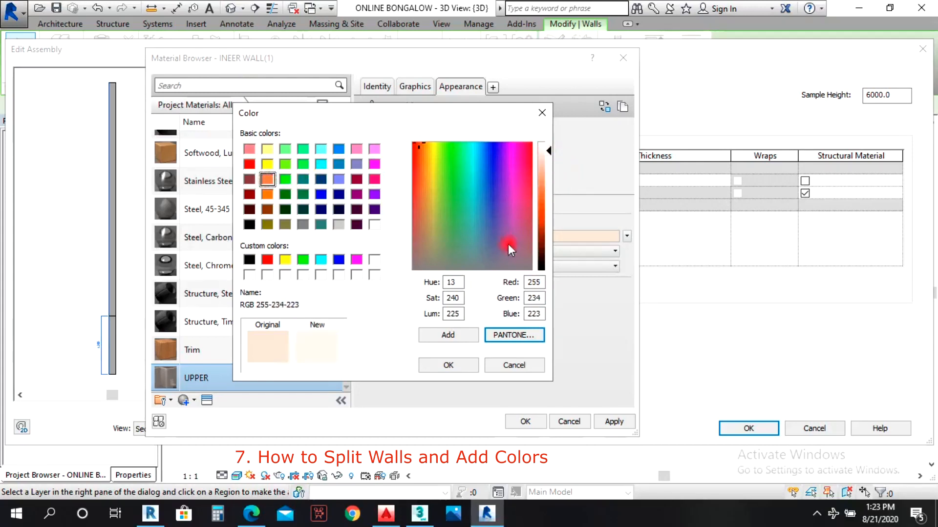
{"action": "left_click_drag", "start_coordinate": [545, 147], "coordinate": [545, 153]}
{"action": "left_click", "coordinate": [440, 365]}
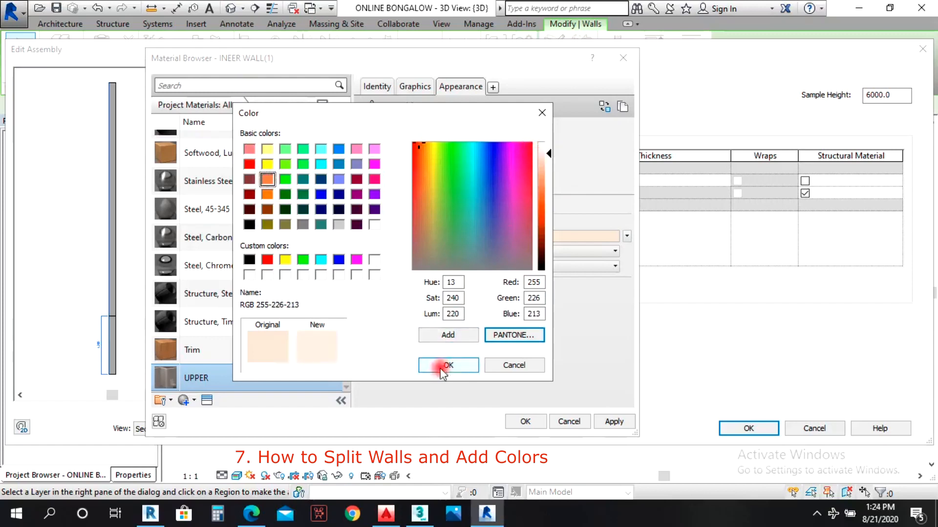
{"action": "left_click", "coordinate": [629, 423]}
{"action": "left_click", "coordinate": [531, 420]}
Duplicate the UPPER material for the wall's original structure layer and name the copy DOWN
{"action": "left_click", "coordinate": [569, 181]}
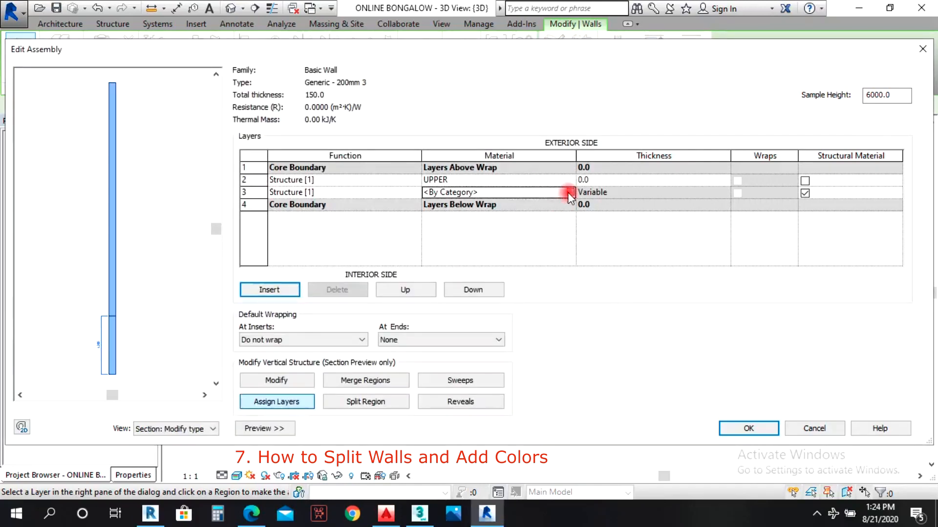
{"action": "right_click", "coordinate": [280, 291]}
{"action": "left_click", "coordinate": [302, 311]}
{"action": "type", "text": "DOWN"}
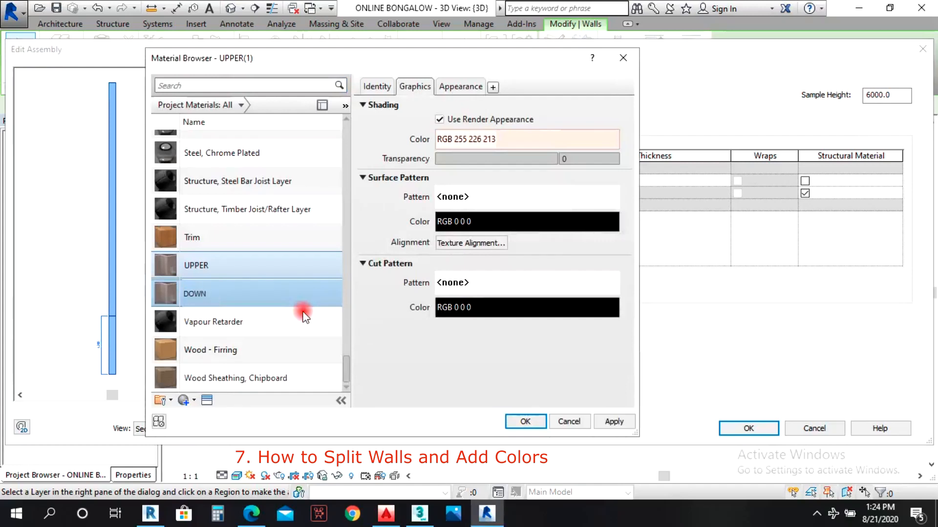
Open the asset library for the DOWN material's appearance and look through the Masonry brick and CMU finishes
{"action": "left_click", "coordinate": [461, 86]}
{"action": "left_click", "coordinate": [622, 107]}
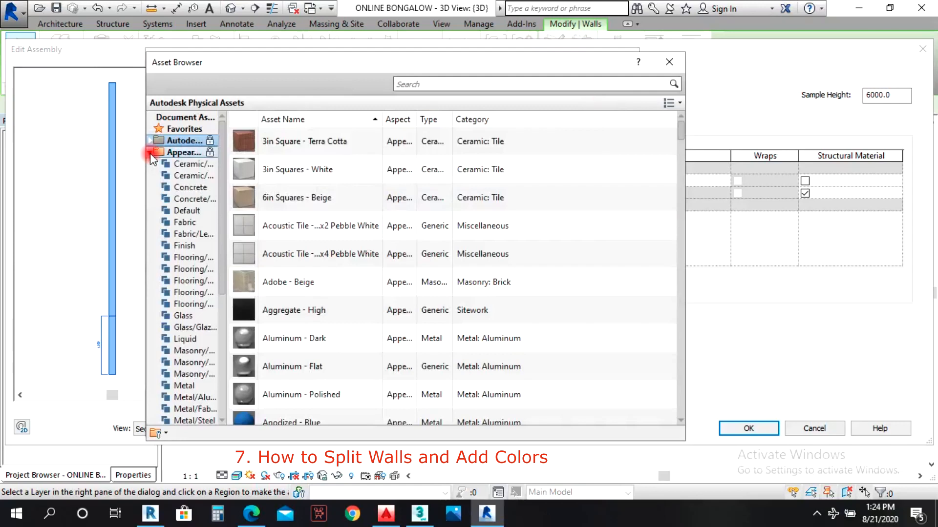
{"action": "left_click", "coordinate": [170, 351]}
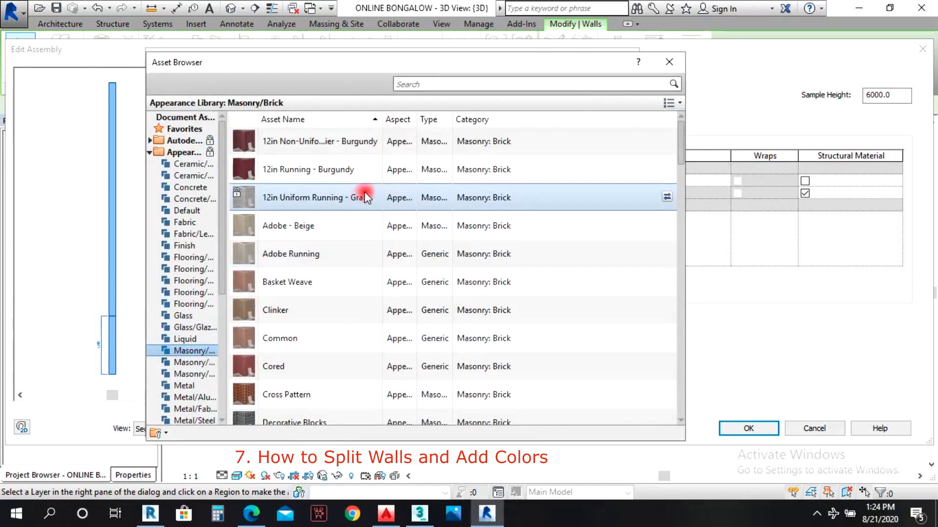
{"action": "scroll", "coordinate": [274, 267], "scroll_direction": "down", "scroll_amount": 9}
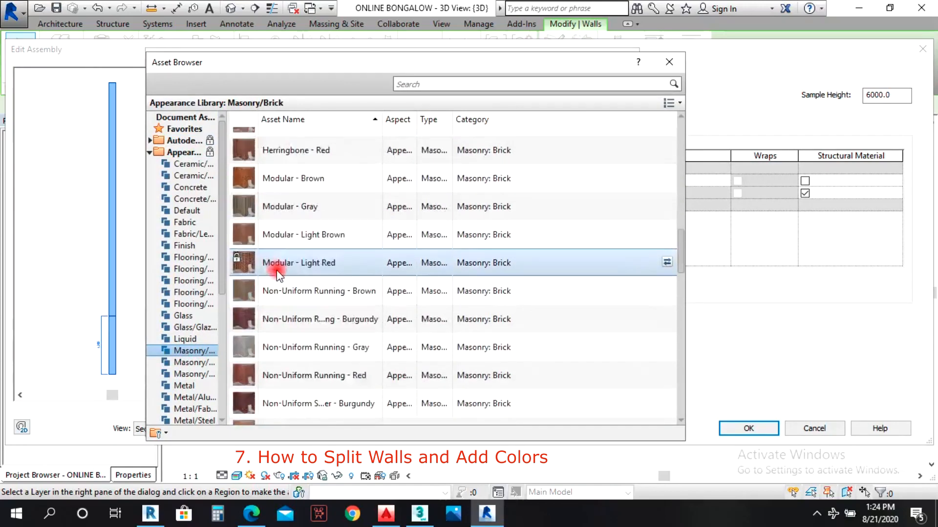
{"action": "scroll", "coordinate": [277, 268], "scroll_direction": "down", "scroll_amount": 7}
{"action": "scroll", "coordinate": [283, 266], "scroll_direction": "up", "scroll_amount": 5}
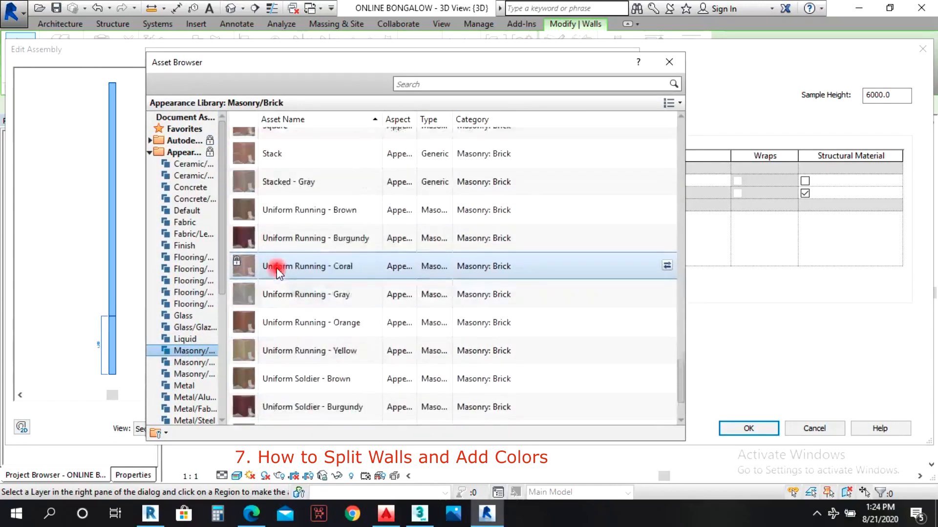
{"action": "scroll", "coordinate": [171, 347], "scroll_direction": "down", "scroll_amount": 2}
{"action": "left_click", "coordinate": [186, 293]}
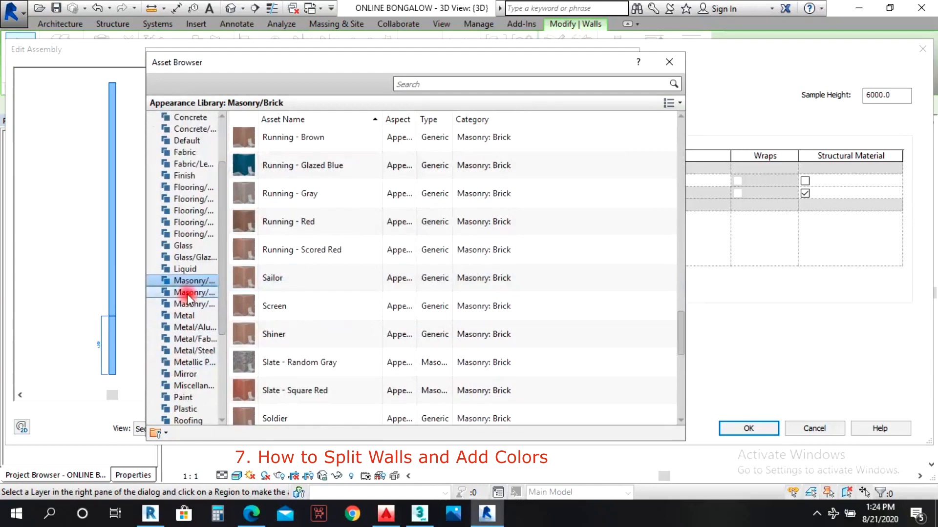
{"action": "scroll", "coordinate": [359, 286], "scroll_direction": "down", "scroll_amount": 4}
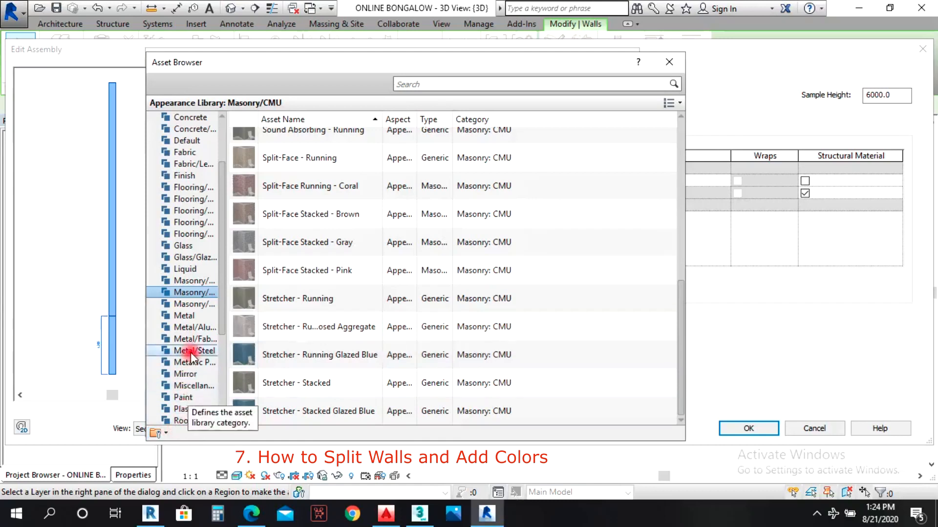
{"action": "scroll", "coordinate": [190, 363], "scroll_direction": "down", "scroll_amount": 2}
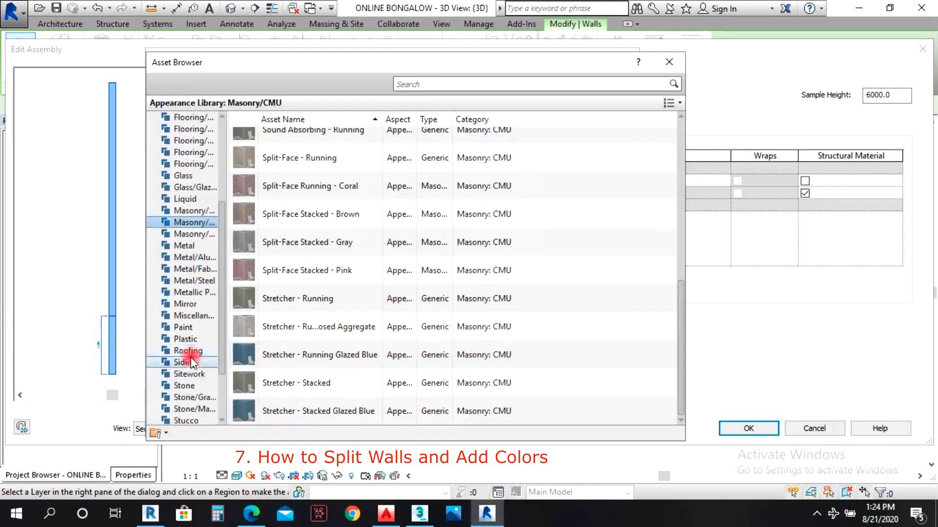
Replace the DOWN material's appearance with Small Uneven Rectanguler Stones - Brown from the Stone category and apply it
{"action": "left_click", "coordinate": [198, 398]}
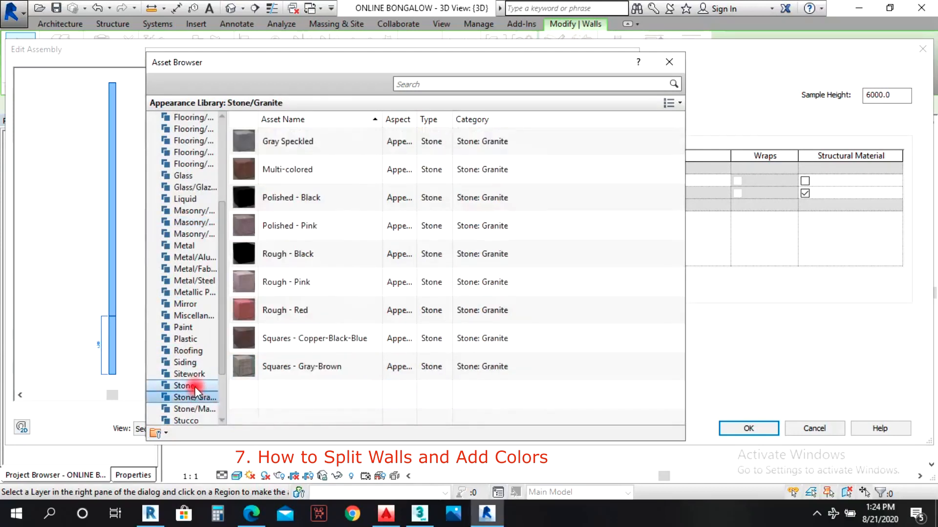
{"action": "left_click", "coordinate": [195, 385]}
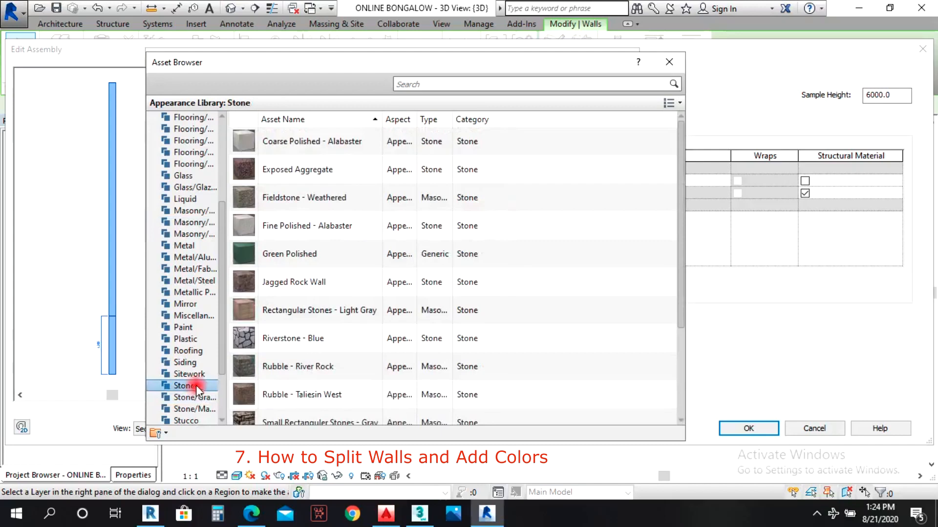
{"action": "scroll", "coordinate": [308, 372], "scroll_direction": "down", "scroll_amount": 3}
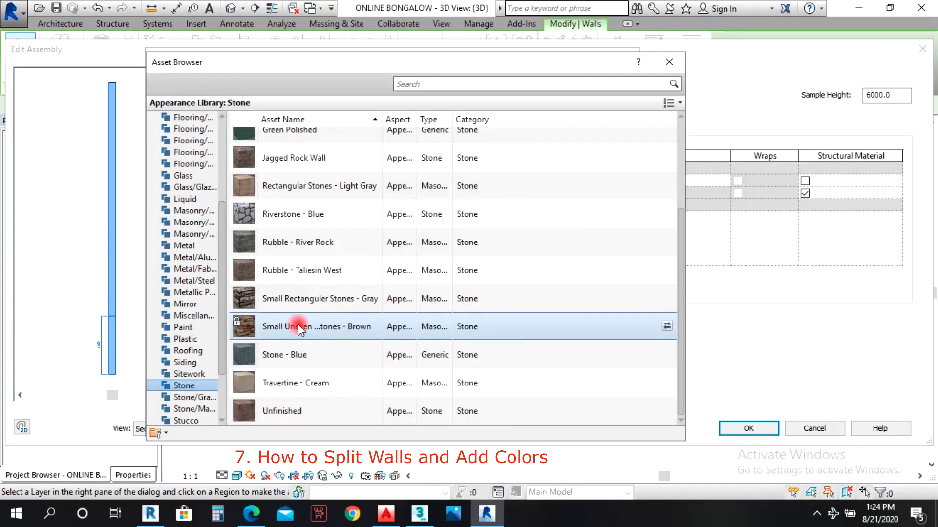
{"action": "left_click", "coordinate": [681, 116]}
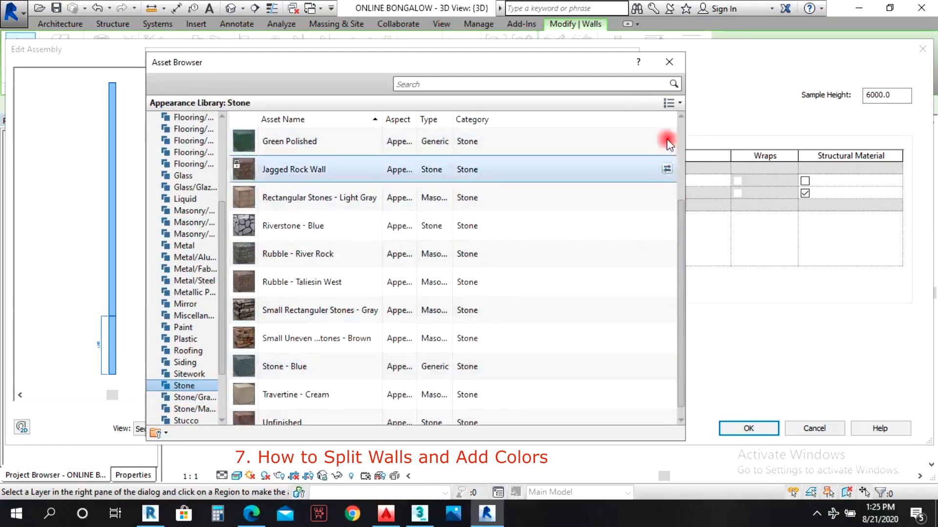
{"action": "left_click", "coordinate": [670, 64]}
{"action": "left_click", "coordinate": [620, 421]}
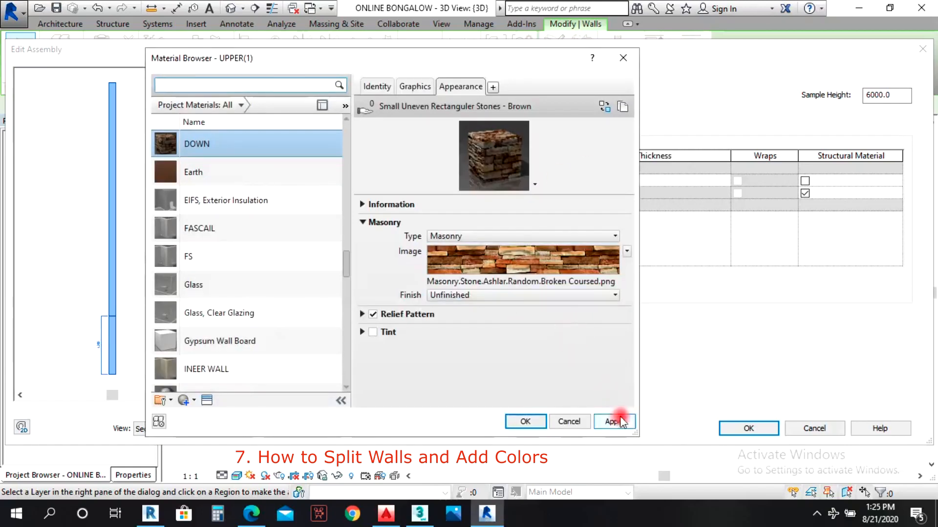
Set the stone texture's Size X and Size Y to 80 and assign the DOWN material to the original structure layer
{"action": "left_click", "coordinate": [522, 260]}
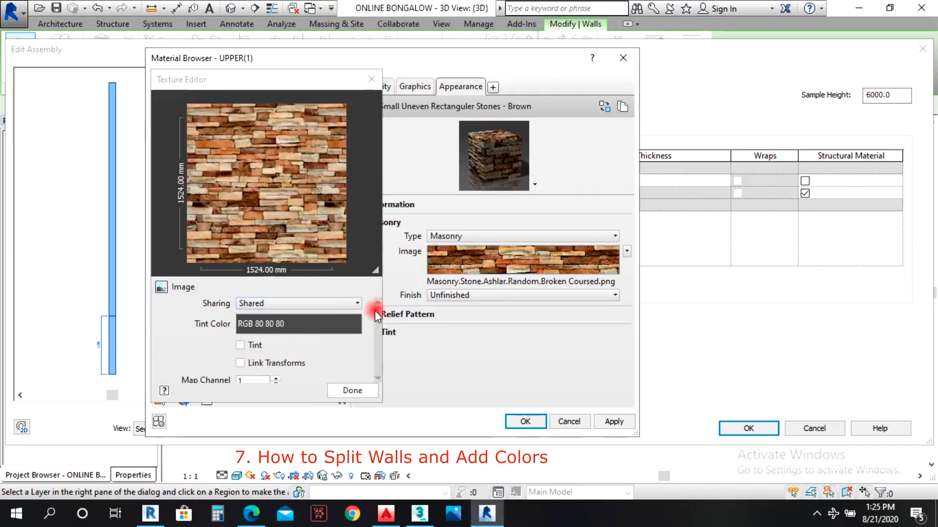
{"action": "left_click_drag", "start_coordinate": [378, 314], "coordinate": [380, 342]}
{"action": "double_click", "coordinate": [268, 320]}
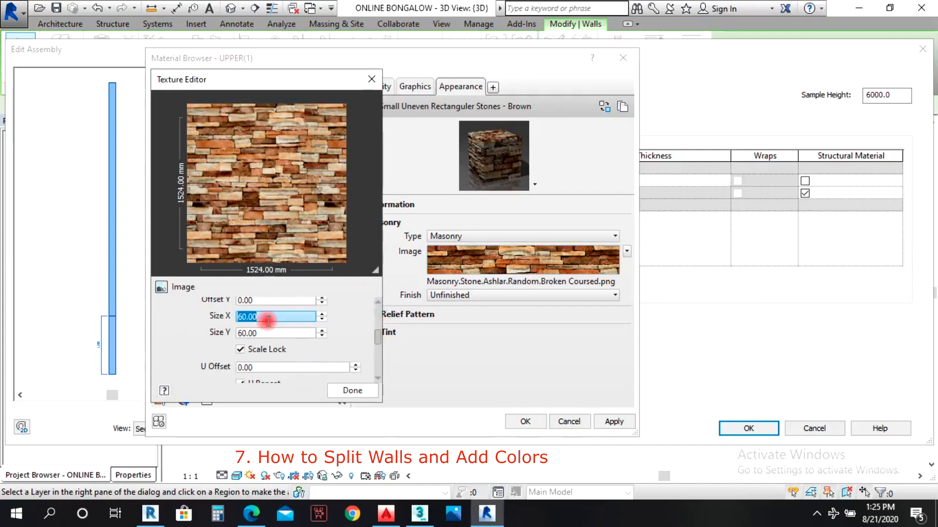
{"action": "type", "text": "80"}
{"action": "double_click", "coordinate": [271, 333]}
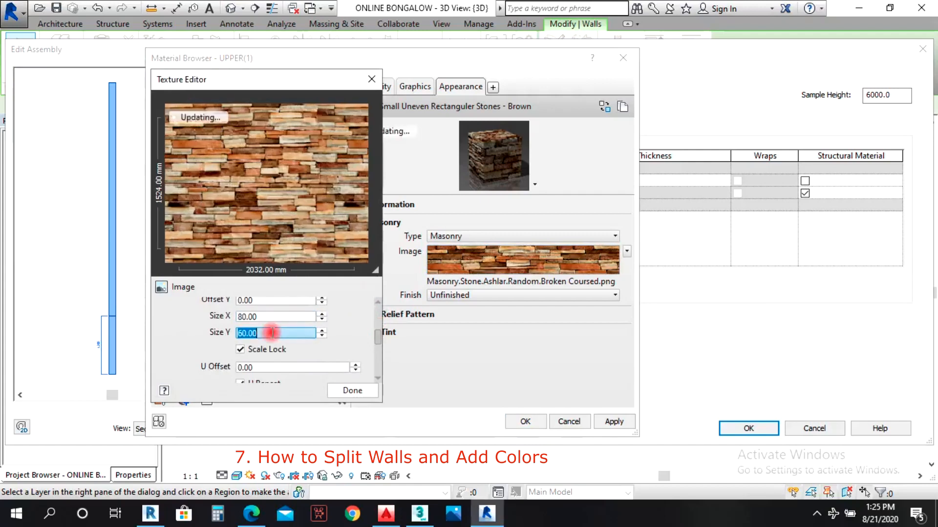
{"action": "type", "text": "80"}
{"action": "double_click", "coordinate": [272, 317]}
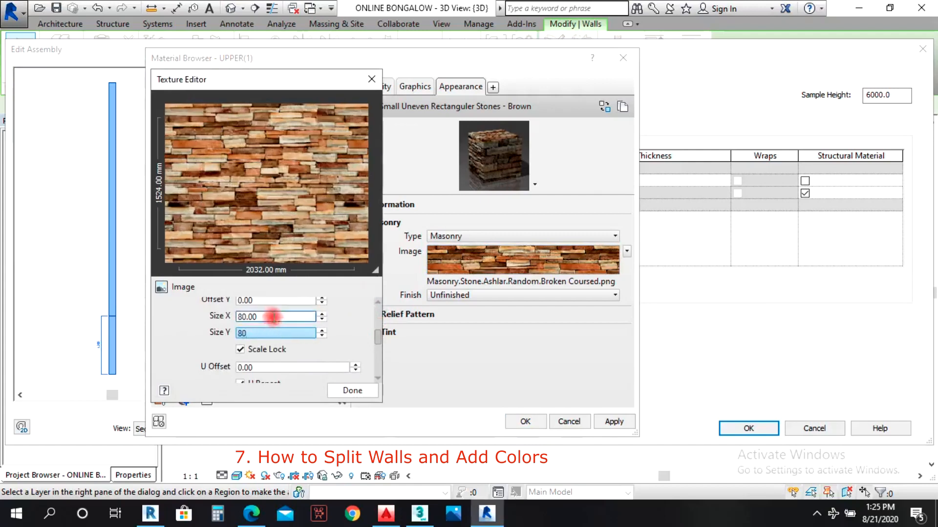
{"action": "left_click", "coordinate": [351, 391]}
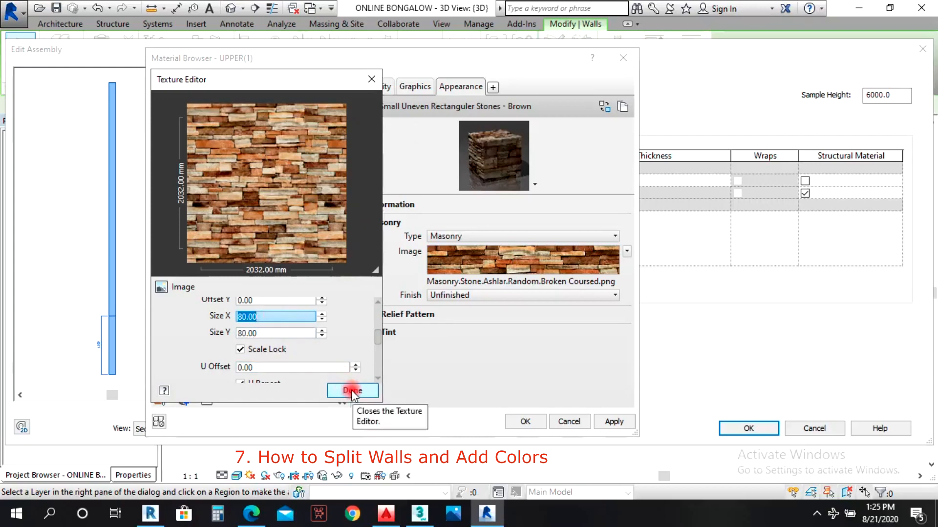
{"action": "left_click", "coordinate": [608, 423]}
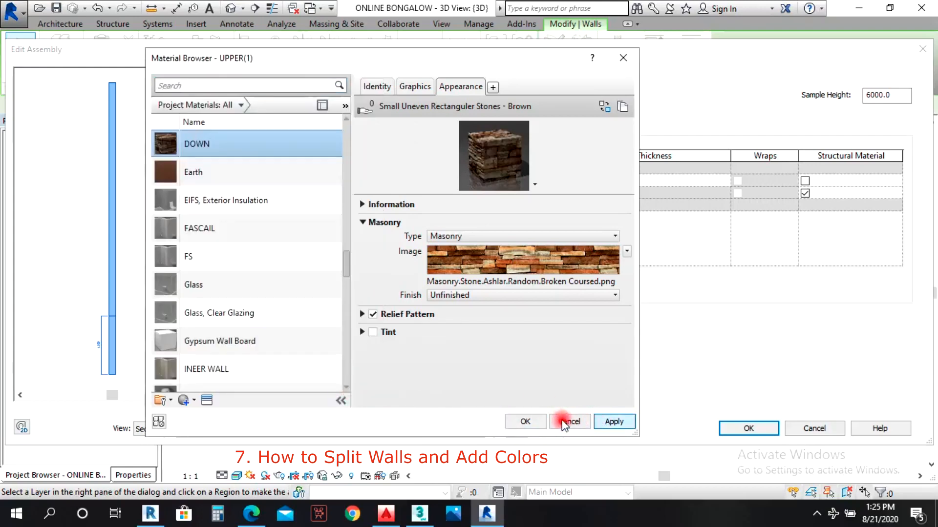
{"action": "left_click", "coordinate": [526, 421]}
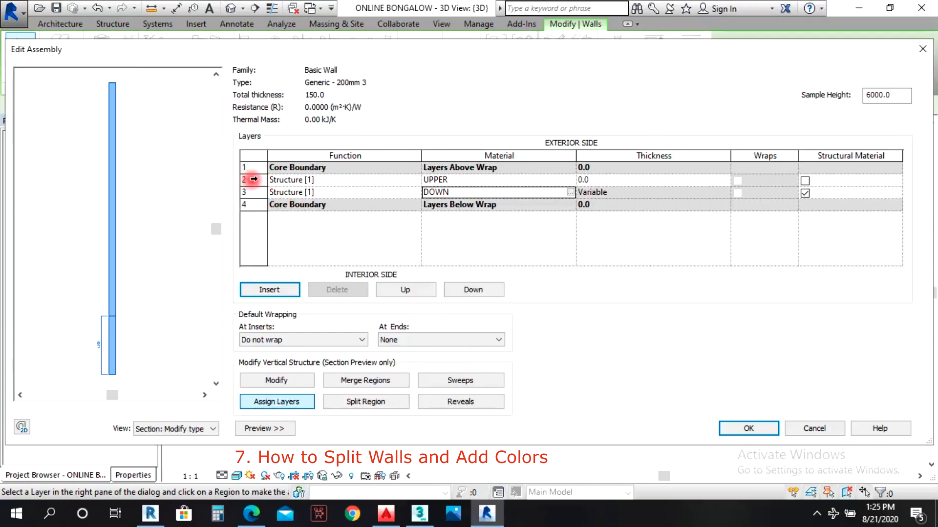
Assign the UPPER layer to the wall region above the split and accept the wall structure and type changes
{"action": "left_click", "coordinate": [253, 180]}
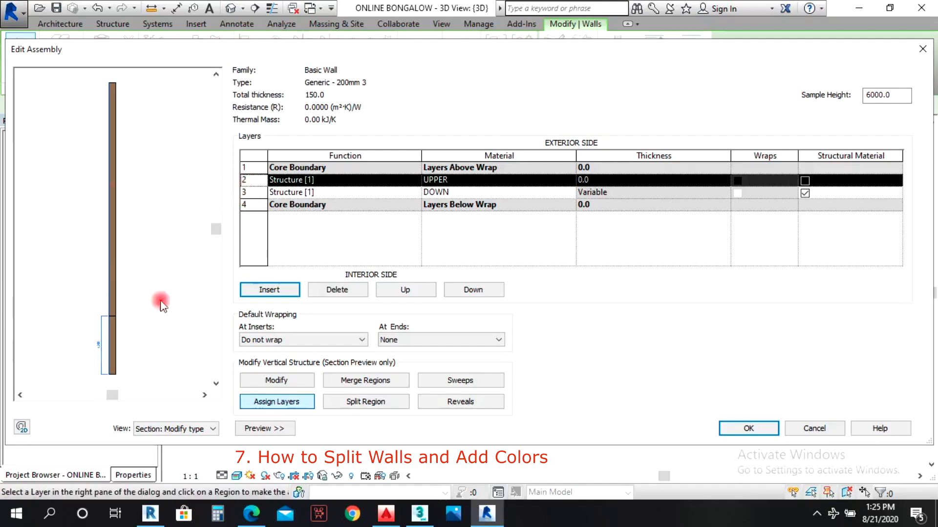
{"action": "left_click", "coordinate": [245, 194]}
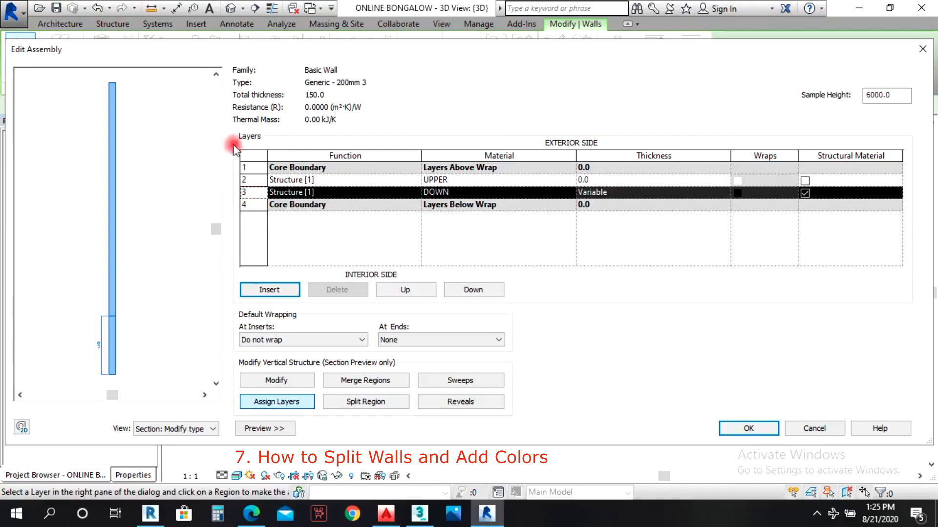
{"action": "left_click", "coordinate": [257, 181]}
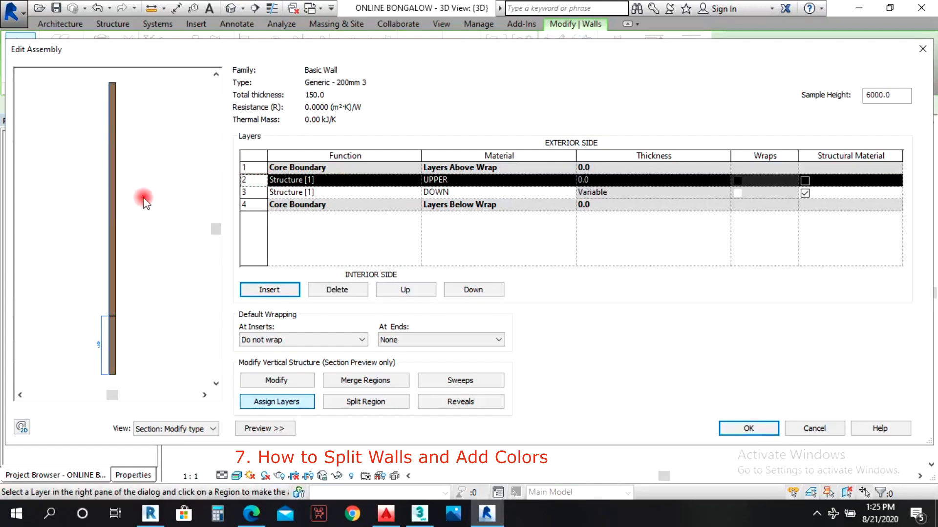
{"action": "left_click", "coordinate": [117, 214]}
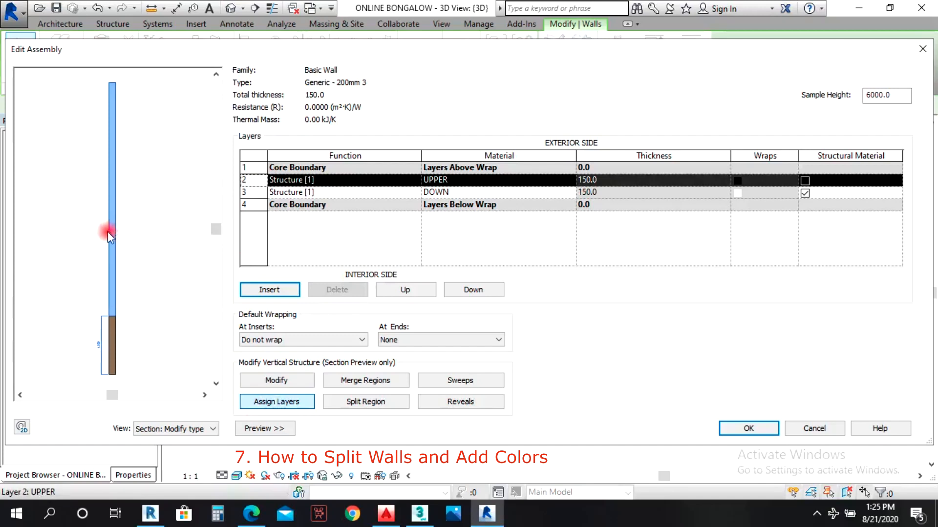
{"action": "left_click", "coordinate": [263, 402]}
{"action": "left_click", "coordinate": [263, 402]}
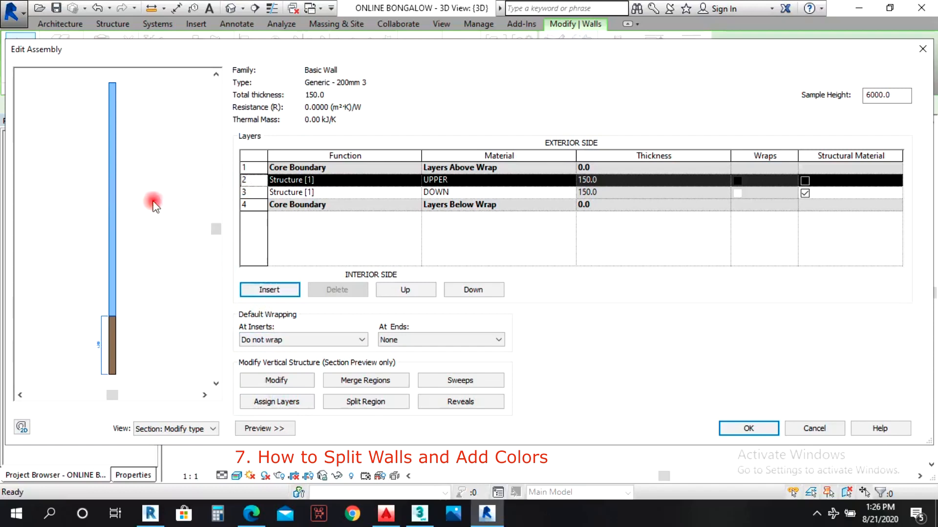
{"action": "left_click", "coordinate": [749, 428]}
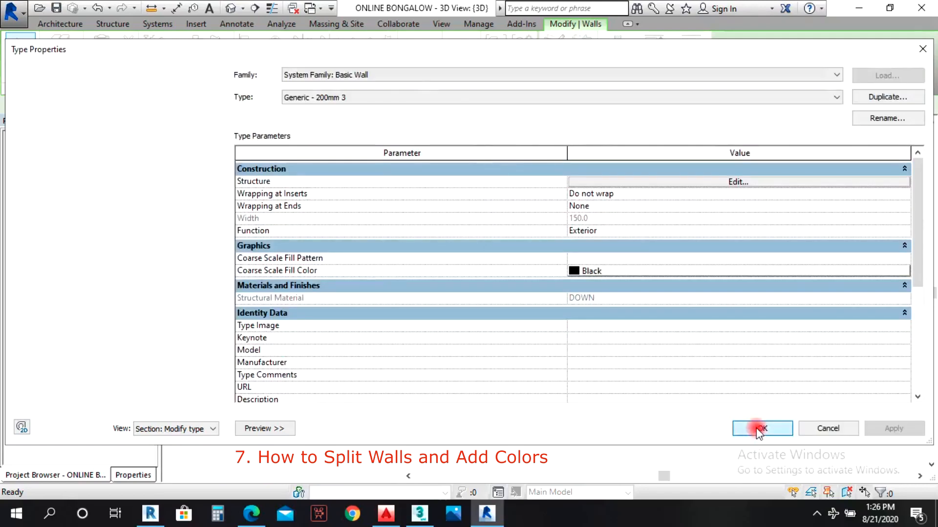
{"action": "left_click", "coordinate": [756, 433]}
Inspect the front wall's painted upper region and stone lower region from several angles in the 3D view
{"action": "scroll", "coordinate": [693, 370], "scroll_direction": "up", "scroll_amount": 5}
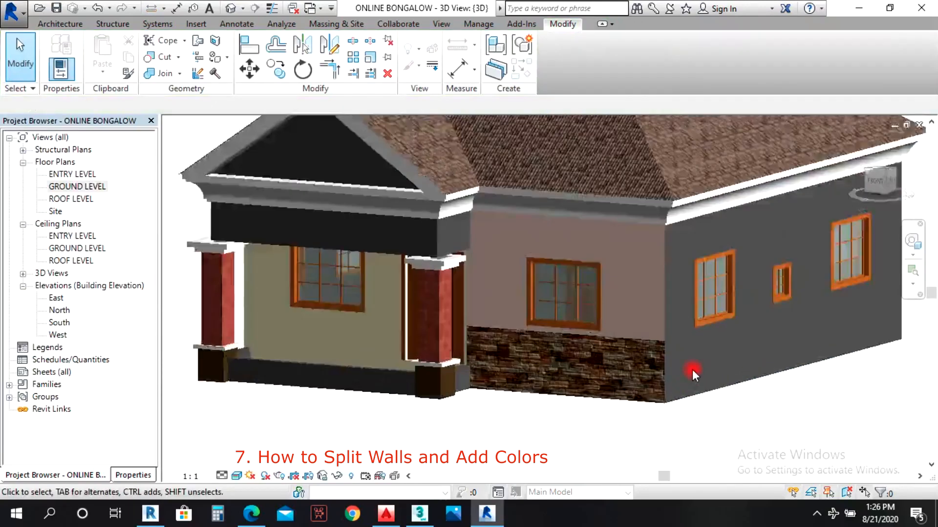
{"action": "scroll", "coordinate": [617, 352], "scroll_direction": "down", "scroll_amount": 2}
{"action": "scroll", "coordinate": [579, 364], "scroll_direction": "down", "scroll_amount": 8}
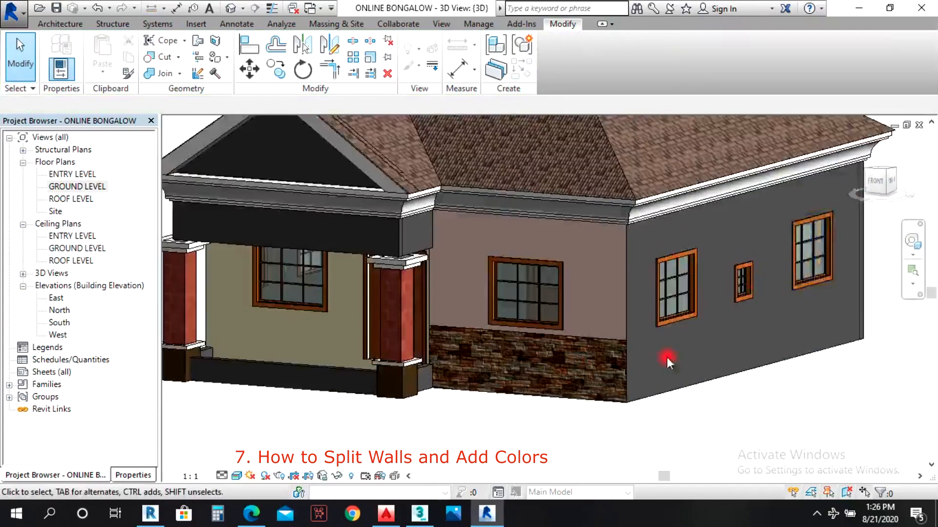
{"action": "left_click", "coordinate": [912, 242]}
{"action": "left_click_drag", "start_coordinate": [655, 388], "coordinate": [719, 366]}
{"action": "scroll", "coordinate": [675, 376], "scroll_direction": "up", "scroll_amount": 4}
{"action": "left_click_drag", "start_coordinate": [617, 374], "coordinate": [520, 379]}
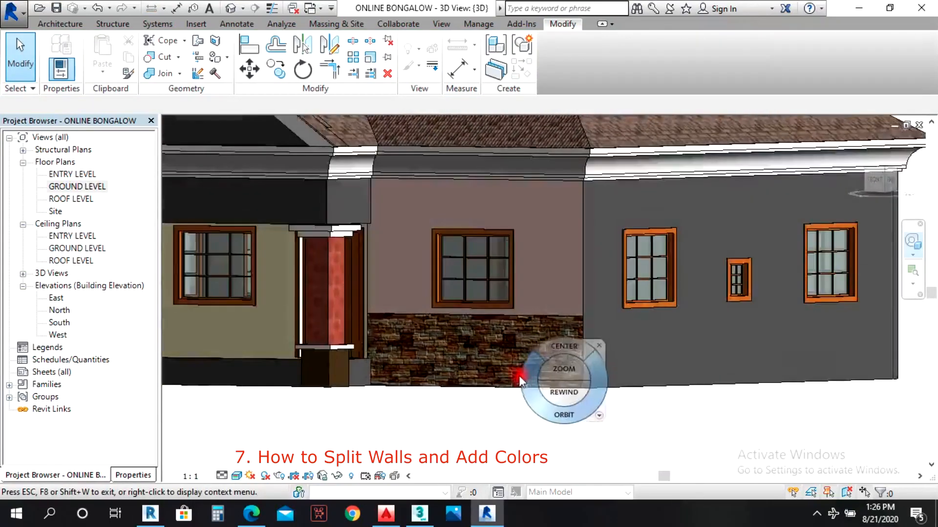
{"action": "scroll", "coordinate": [522, 377], "scroll_direction": "down", "scroll_amount": 3}
{"action": "left_click_drag", "start_coordinate": [441, 371], "coordinate": [398, 376]}
{"action": "scroll", "coordinate": [544, 374], "scroll_direction": "up", "scroll_amount": 2}
{"action": "scroll", "coordinate": [562, 373], "scroll_direction": "down", "scroll_amount": 3}
{"action": "left_click_drag", "start_coordinate": [467, 373], "coordinate": [536, 374]}
{"action": "scroll", "coordinate": [537, 374], "scroll_direction": "up", "scroll_amount": 3}
{"action": "scroll", "coordinate": [538, 373], "scroll_direction": "down", "scroll_amount": 3}
{"action": "left_click_drag", "start_coordinate": [480, 354], "coordinate": [417, 336]}
{"action": "scroll", "coordinate": [417, 336], "scroll_direction": "down", "scroll_amount": 3}
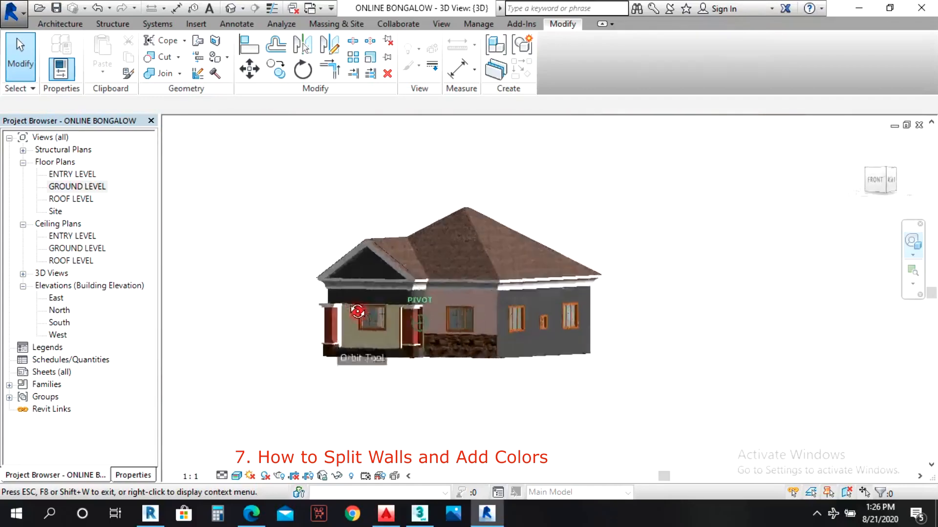
{"action": "scroll", "coordinate": [388, 295], "scroll_direction": "up", "scroll_amount": 3}
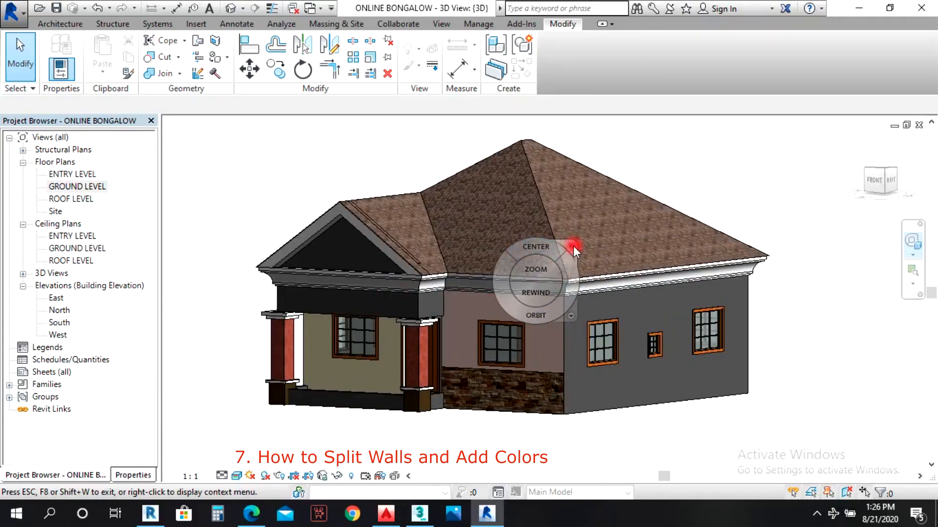
{"action": "key", "text": "Escape"}
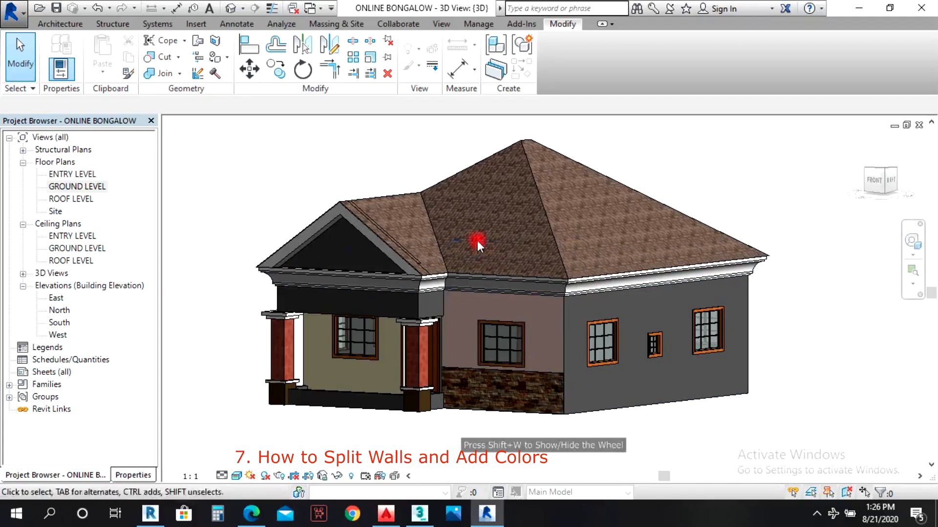
Match the type of the split front wall and apply it to the adjoining right side wall with three windows
{"action": "left_click", "coordinate": [522, 412]}
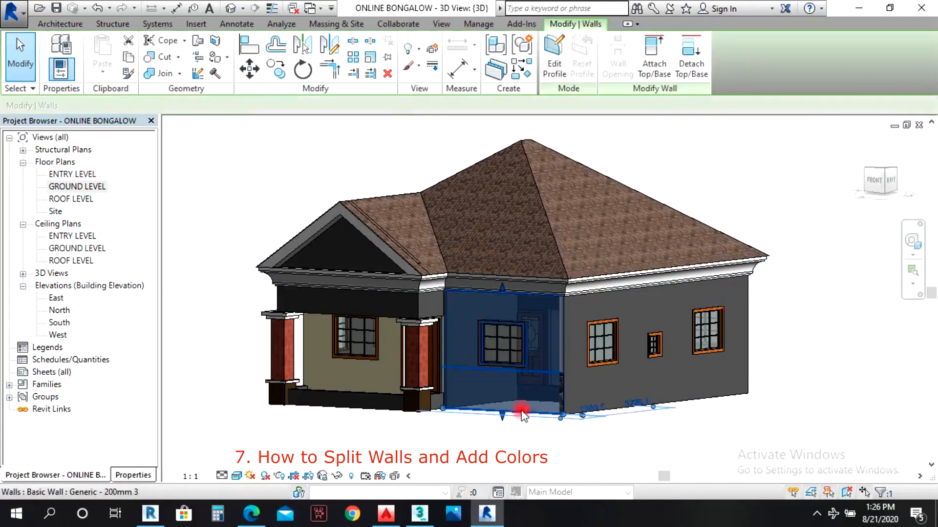
{"action": "left_click", "coordinate": [128, 74]}
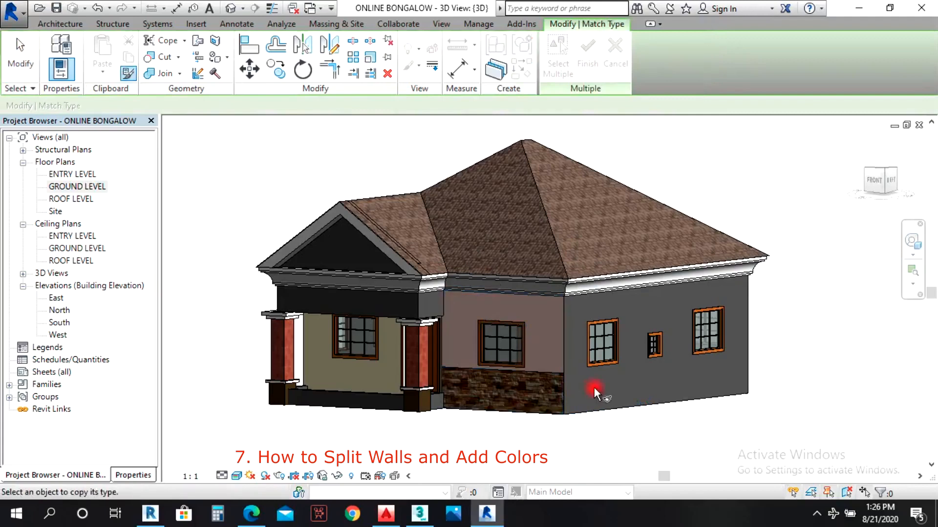
{"action": "left_click", "coordinate": [548, 415]}
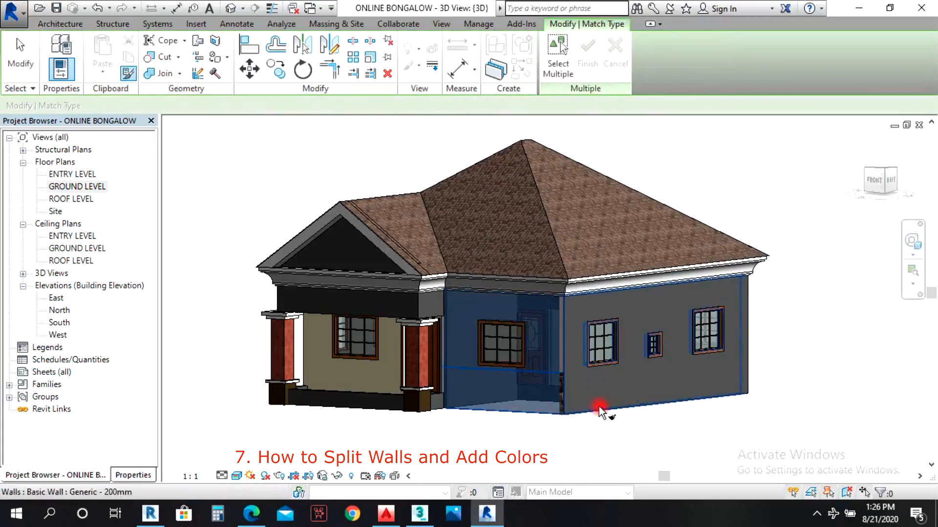
{"action": "left_click", "coordinate": [599, 408]}
Apply the matched stone-and-paint wall type to the rear walls, including the section around the back door
{"action": "left_click", "coordinate": [913, 247]}
{"action": "left_click_drag", "start_coordinate": [713, 350], "coordinate": [414, 361]}
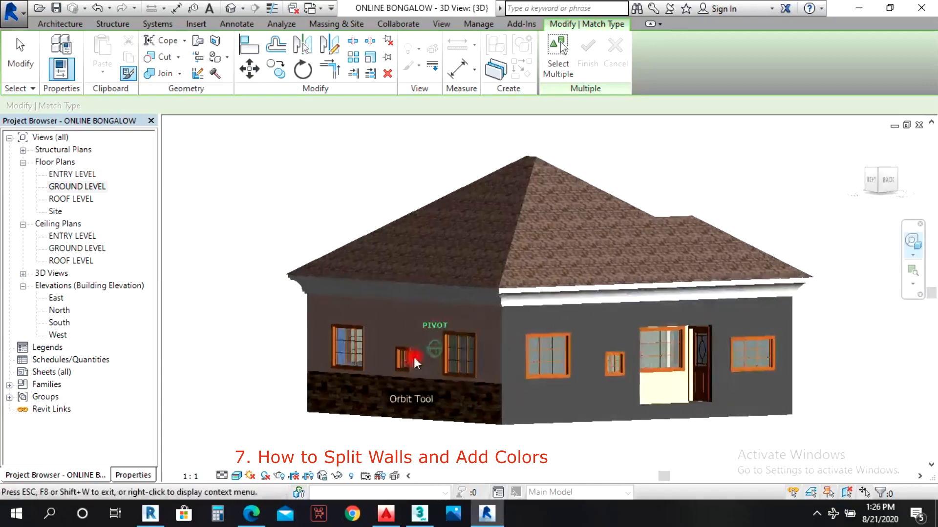
{"action": "left_click", "coordinate": [520, 295]}
{"action": "left_click", "coordinate": [552, 419]}
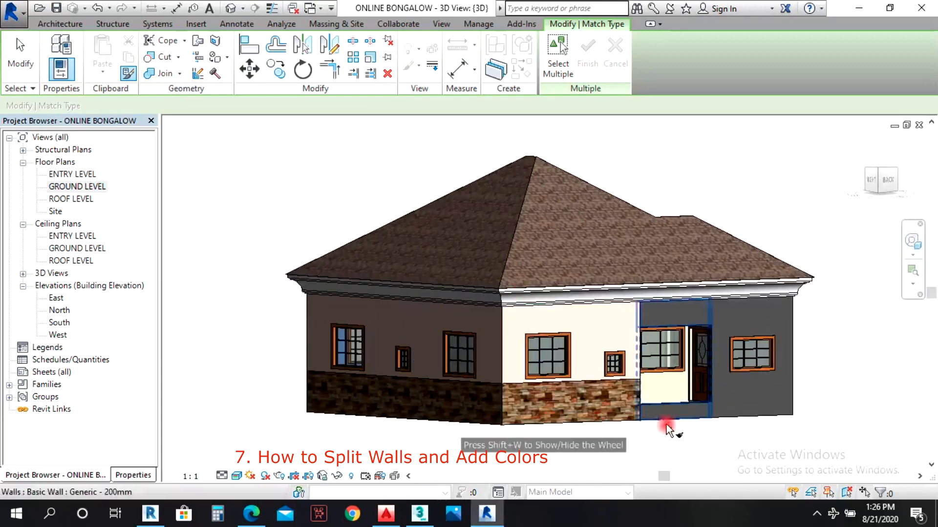
{"action": "left_click", "coordinate": [687, 421]}
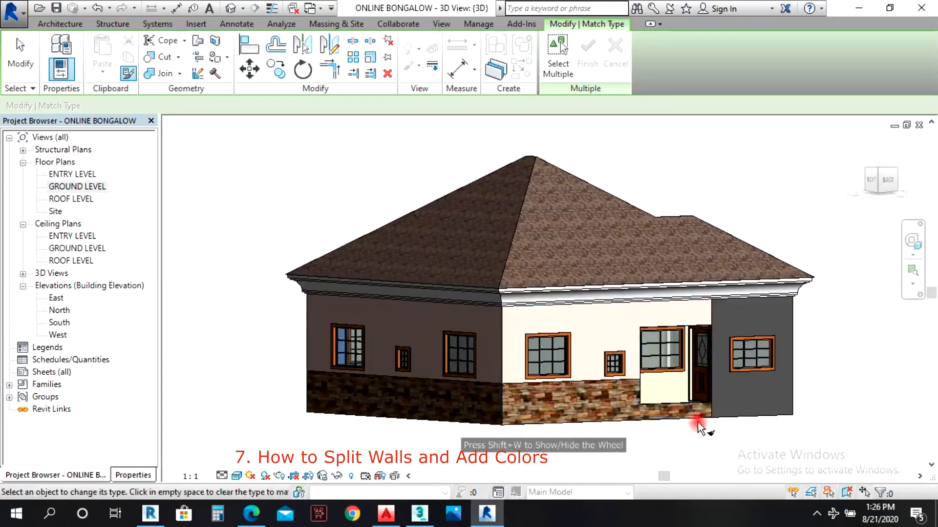
{"action": "left_click", "coordinate": [729, 419]}
Apply the matched wall type to the left side walls and the short front-facing wall between them
{"action": "left_click", "coordinate": [912, 241]}
{"action": "left_click_drag", "start_coordinate": [749, 255], "coordinate": [467, 288]}
{"action": "key", "text": "Escape"}
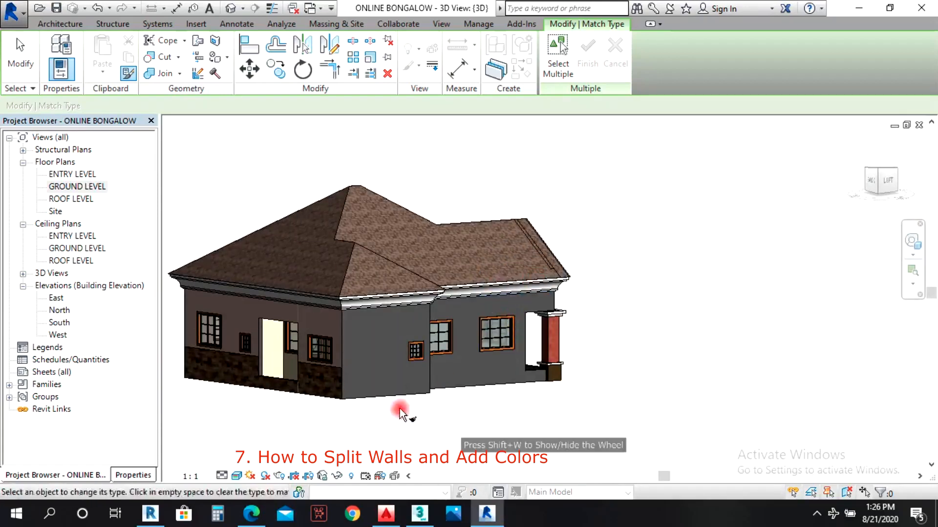
{"action": "left_click", "coordinate": [912, 241]}
{"action": "left_click_drag", "start_coordinate": [676, 377], "coordinate": [324, 356]}
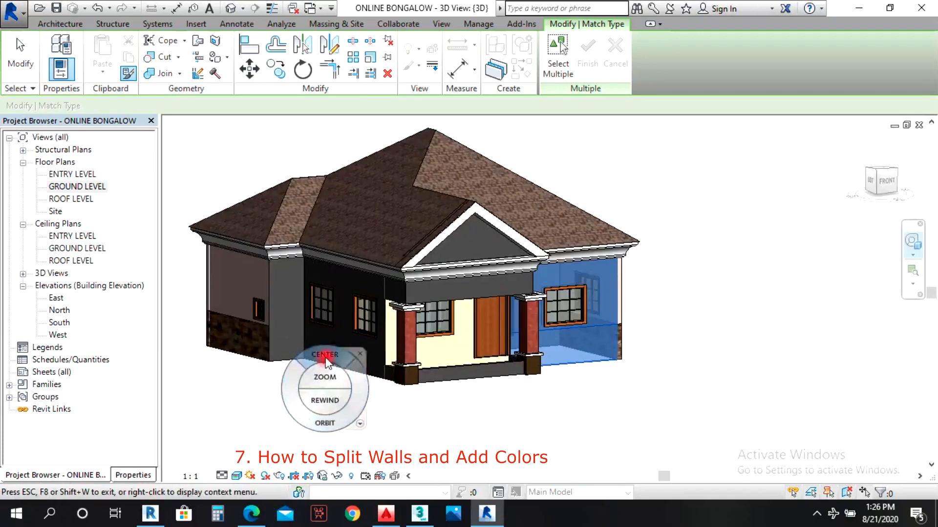
{"action": "left_click", "coordinate": [361, 354]}
{"action": "left_click", "coordinate": [289, 370]}
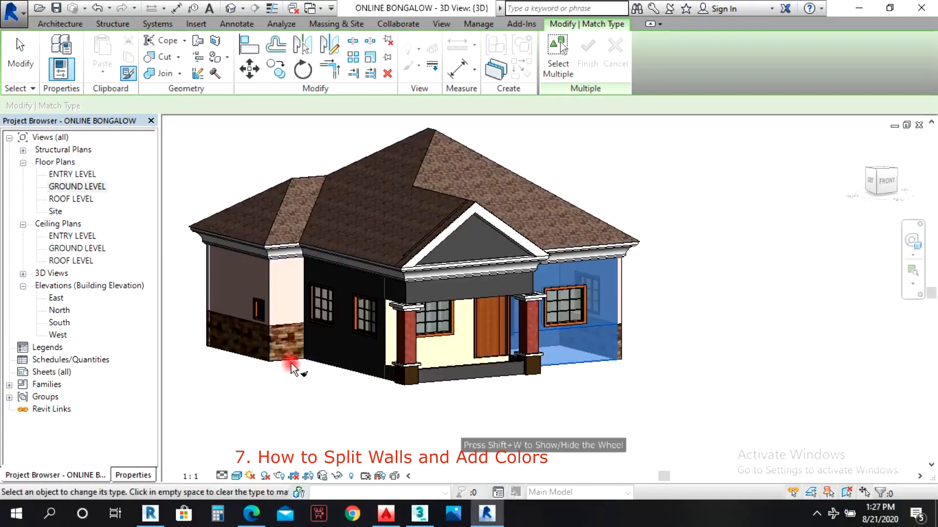
{"action": "left_click", "coordinate": [335, 369]}
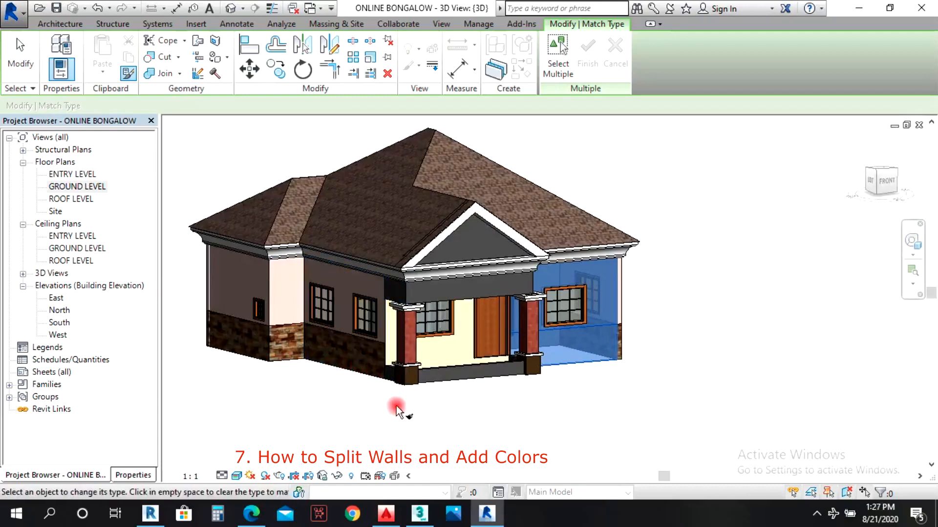
Apply the matched wall type to the porch's front gable wall and side walls, and finish matching types
{"action": "scroll", "coordinate": [415, 410], "scroll_direction": "up", "scroll_amount": 3}
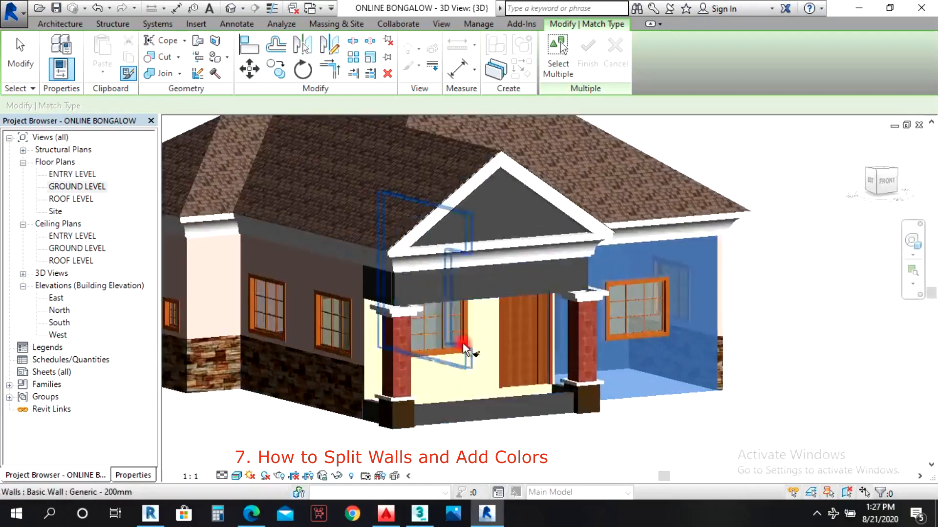
{"action": "left_click", "coordinate": [476, 425]}
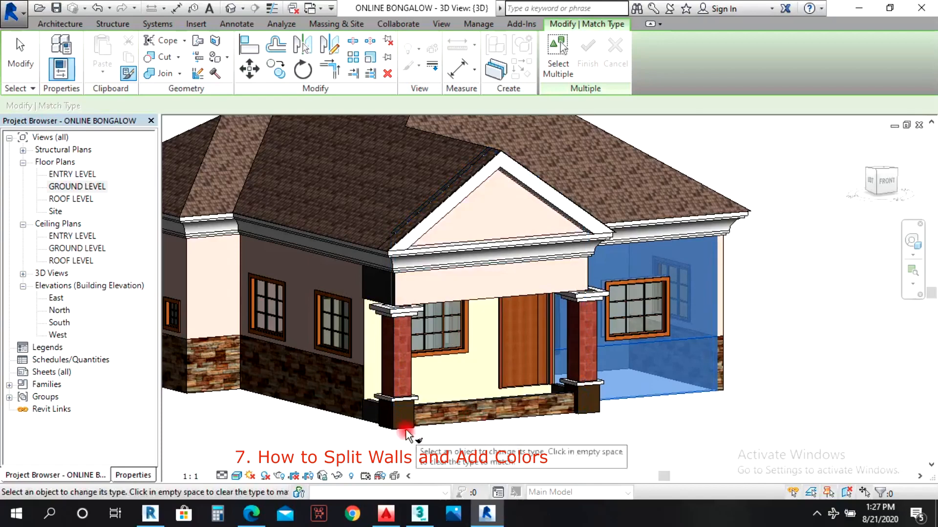
{"action": "scroll", "coordinate": [565, 383], "scroll_direction": "down", "scroll_amount": 2}
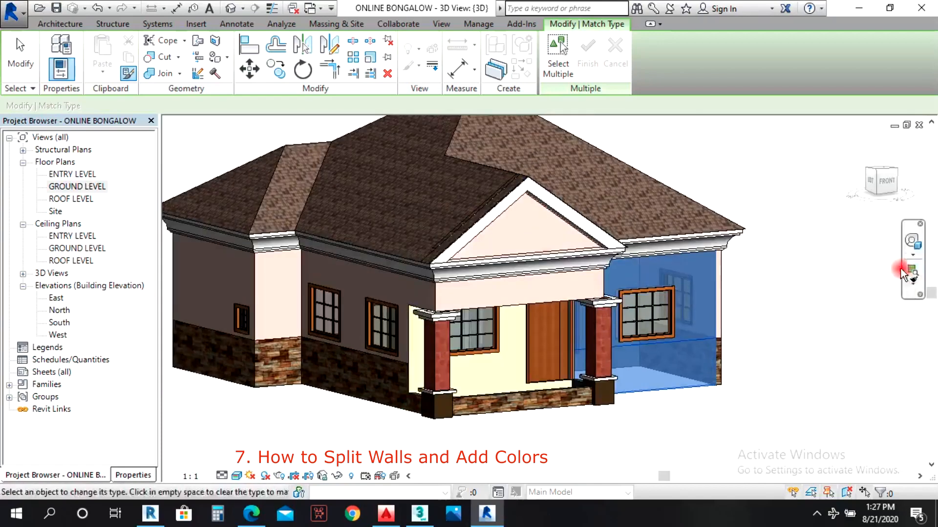
{"action": "left_click", "coordinate": [912, 242]}
{"action": "left_click_drag", "start_coordinate": [838, 355], "coordinate": [600, 318]}
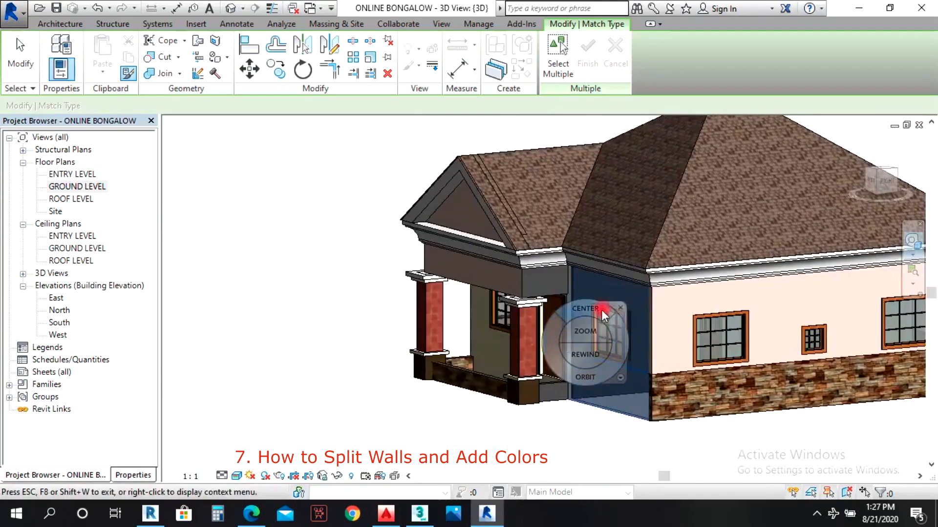
{"action": "left_click", "coordinate": [621, 309]}
{"action": "left_click", "coordinate": [548, 397]}
{"action": "scroll", "coordinate": [499, 432], "scroll_direction": "down", "scroll_amount": 1}
{"action": "scroll", "coordinate": [500, 433], "scroll_direction": "down", "scroll_amount": 1}
{"action": "key", "text": "Escape"}
{"action": "key", "text": "Escape"}
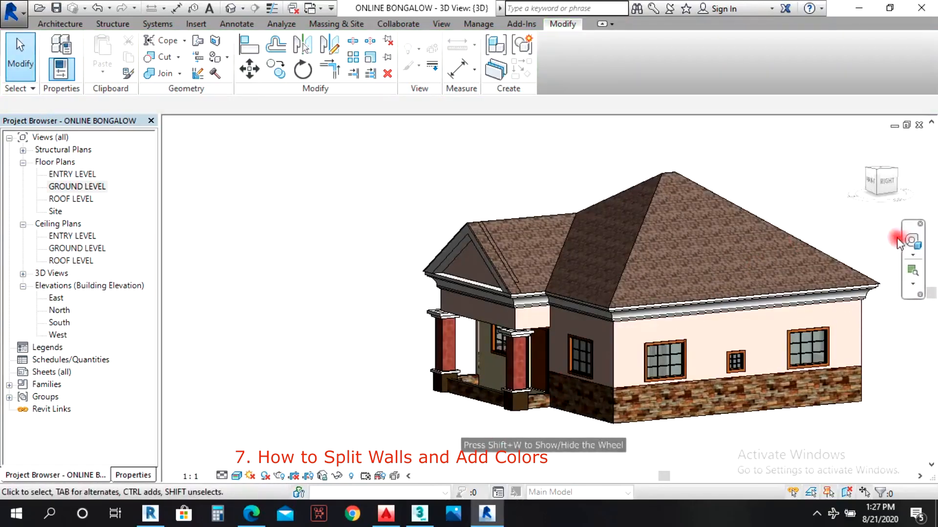
Inspect the bungalow's painted upper and stone lower walls from the front and both sides in the 3D view
{"action": "left_click", "coordinate": [909, 243]}
{"action": "left_click_drag", "start_coordinate": [503, 289], "coordinate": [630, 315]}
{"action": "scroll", "coordinate": [443, 379], "scroll_direction": "up", "scroll_amount": 2}
{"action": "scroll", "coordinate": [605, 374], "scroll_direction": "down", "scroll_amount": 2}
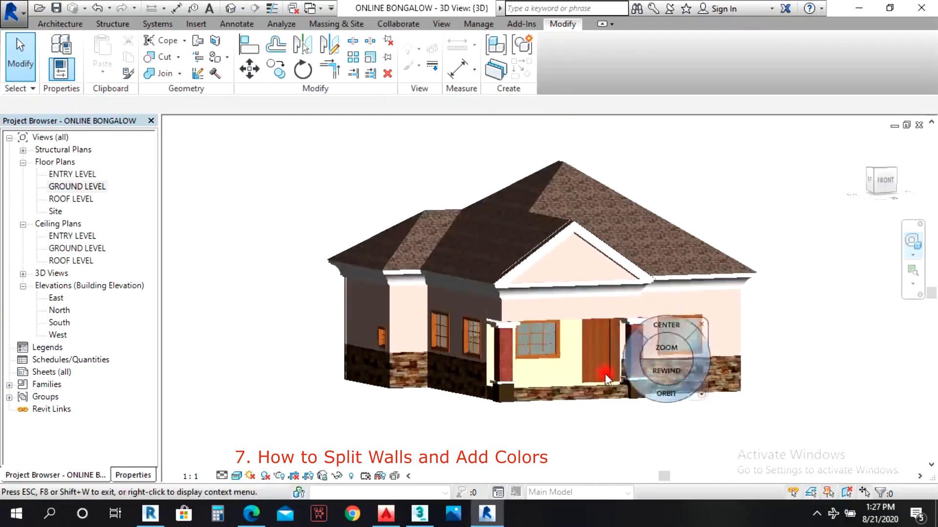
{"action": "left_click_drag", "start_coordinate": [511, 338], "coordinate": [374, 340]}
{"action": "scroll", "coordinate": [874, 356], "scroll_direction": "up", "scroll_amount": 3}
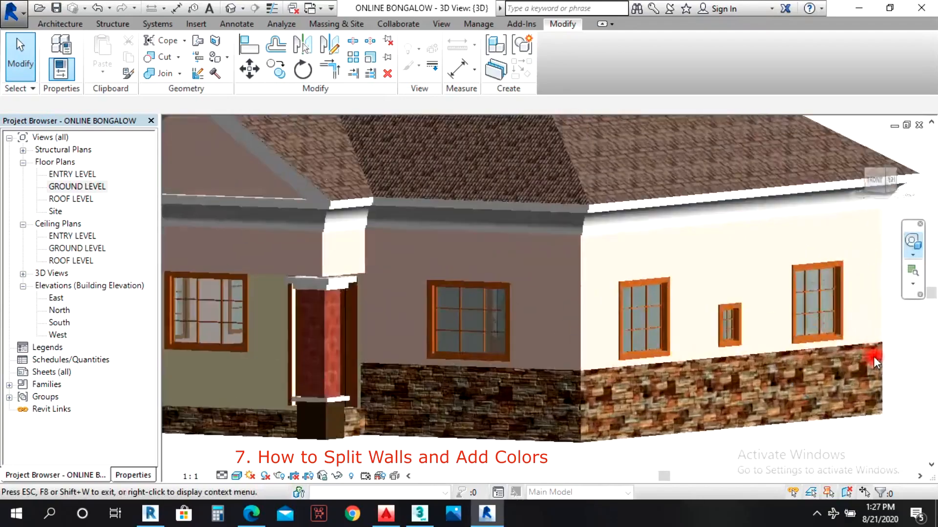
{"action": "left_click_drag", "start_coordinate": [590, 330], "coordinate": [665, 323]}
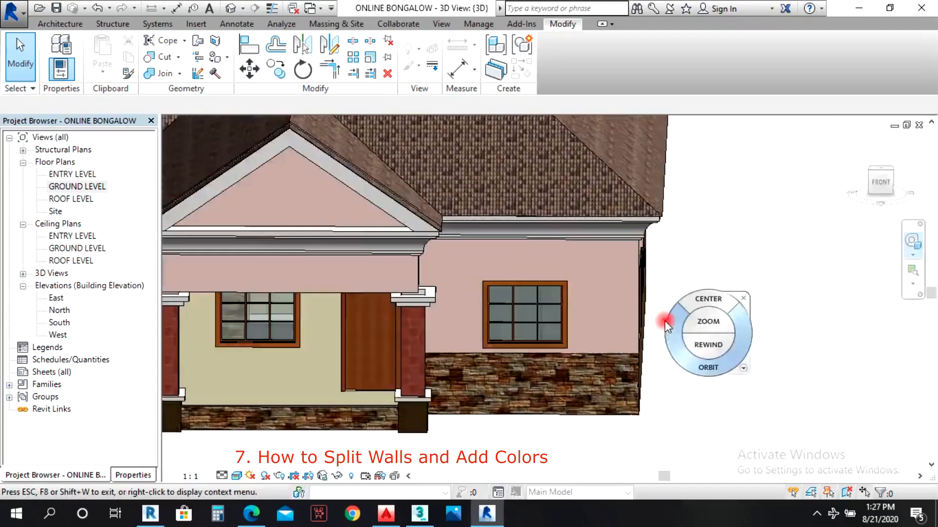
{"action": "scroll", "coordinate": [666, 323], "scroll_direction": "down", "scroll_amount": 3}
{"action": "left_click_drag", "start_coordinate": [580, 327], "coordinate": [630, 315]}
{"action": "left_click", "coordinate": [816, 513]}
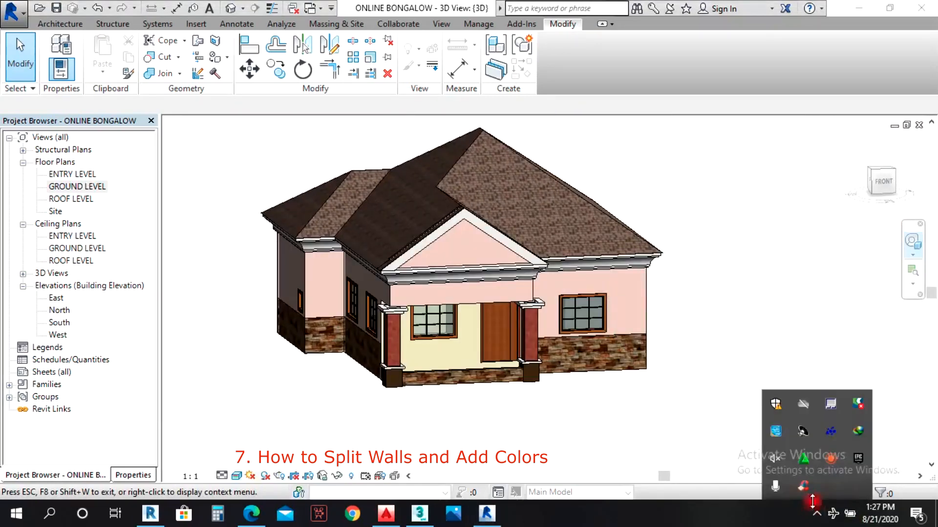
{"action": "left_click", "coordinate": [830, 459]}
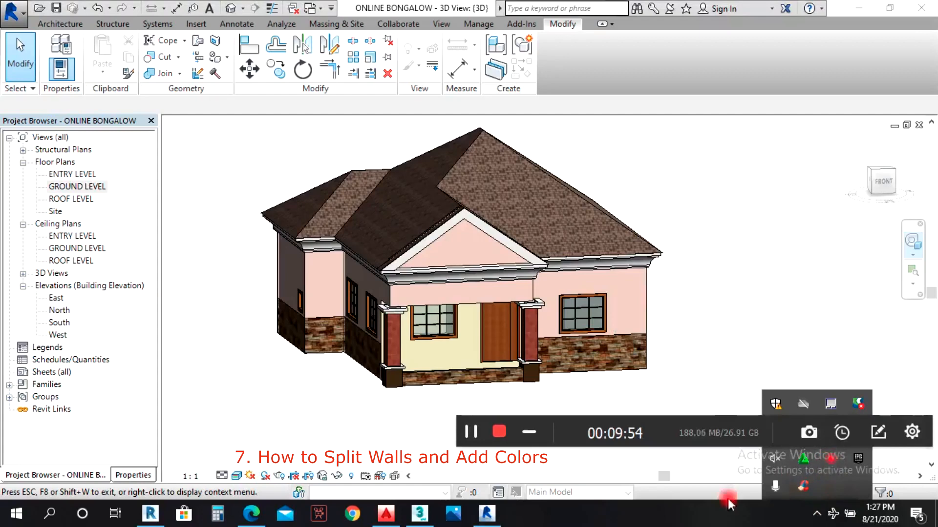
{"action": "left_click", "coordinate": [511, 462]}
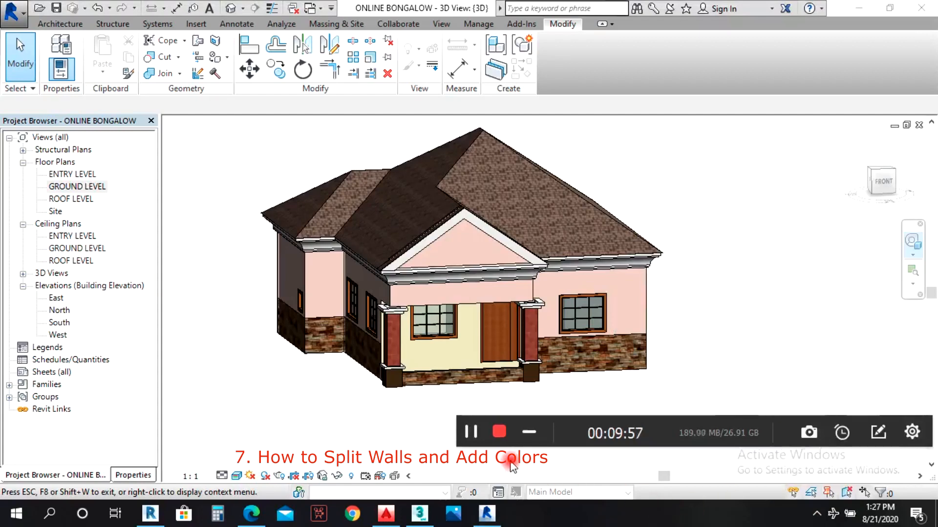